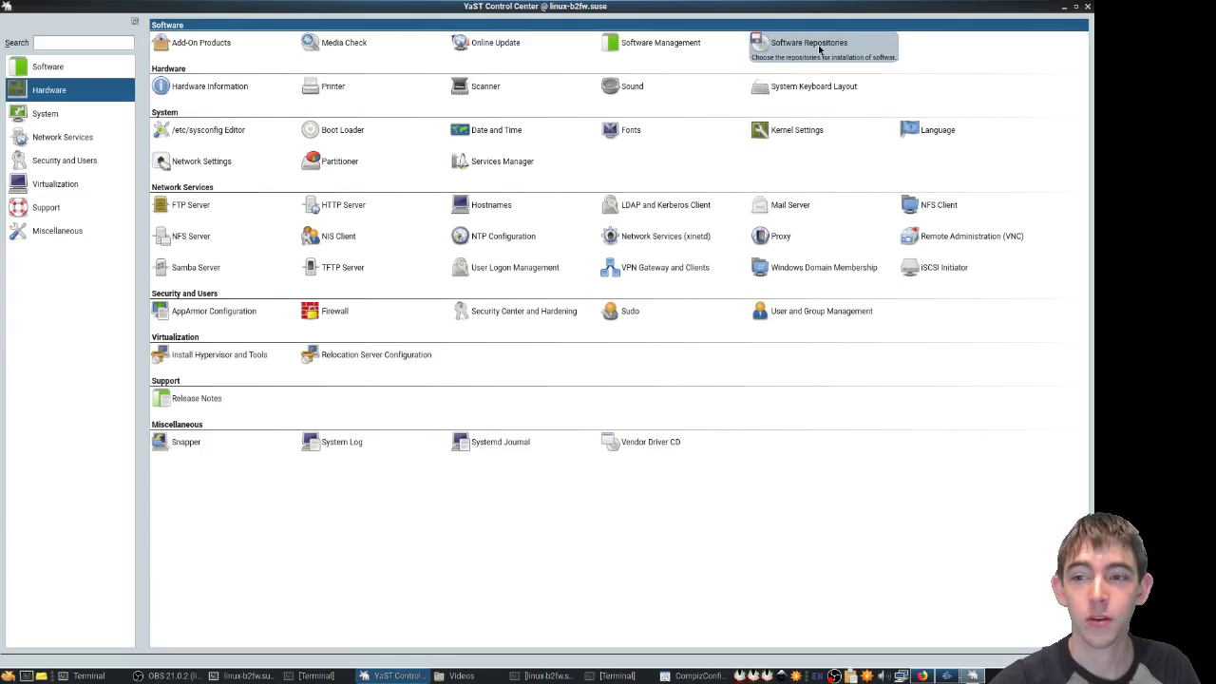
# Preview the Community Repositories list in Software Repositories, then abort without adding any
pyautogui.click(819, 50)
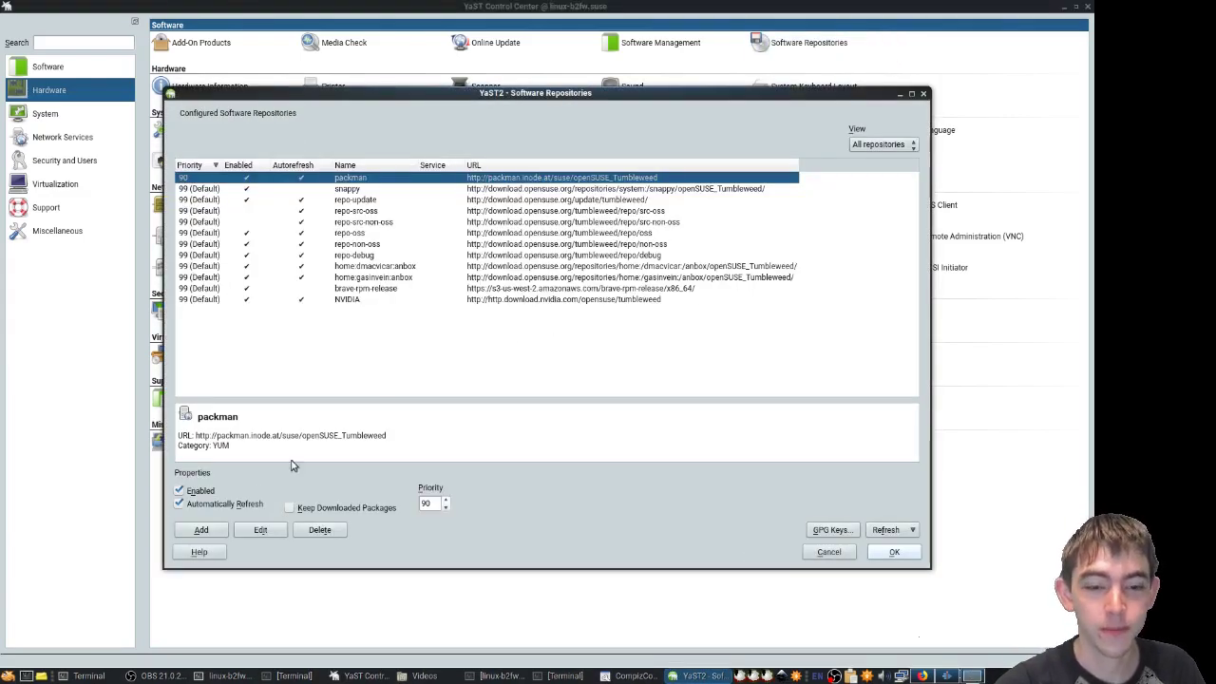
pyautogui.click(201, 530)
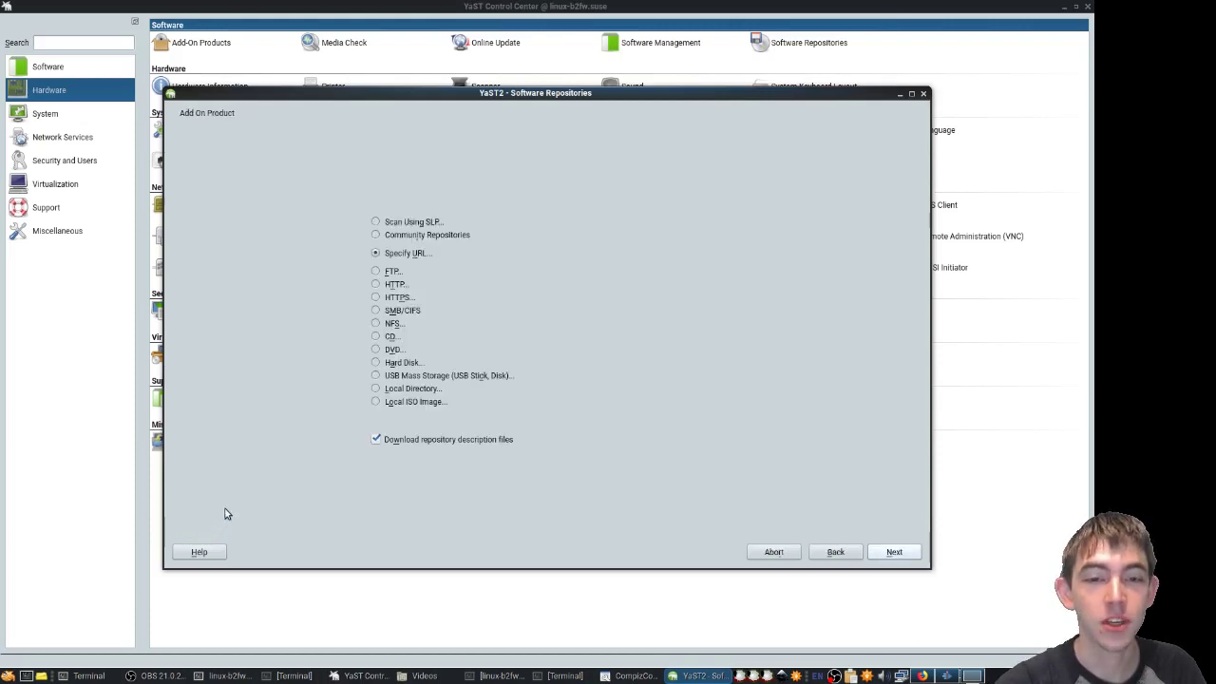
pyautogui.click(380, 236)
pyautogui.click(894, 553)
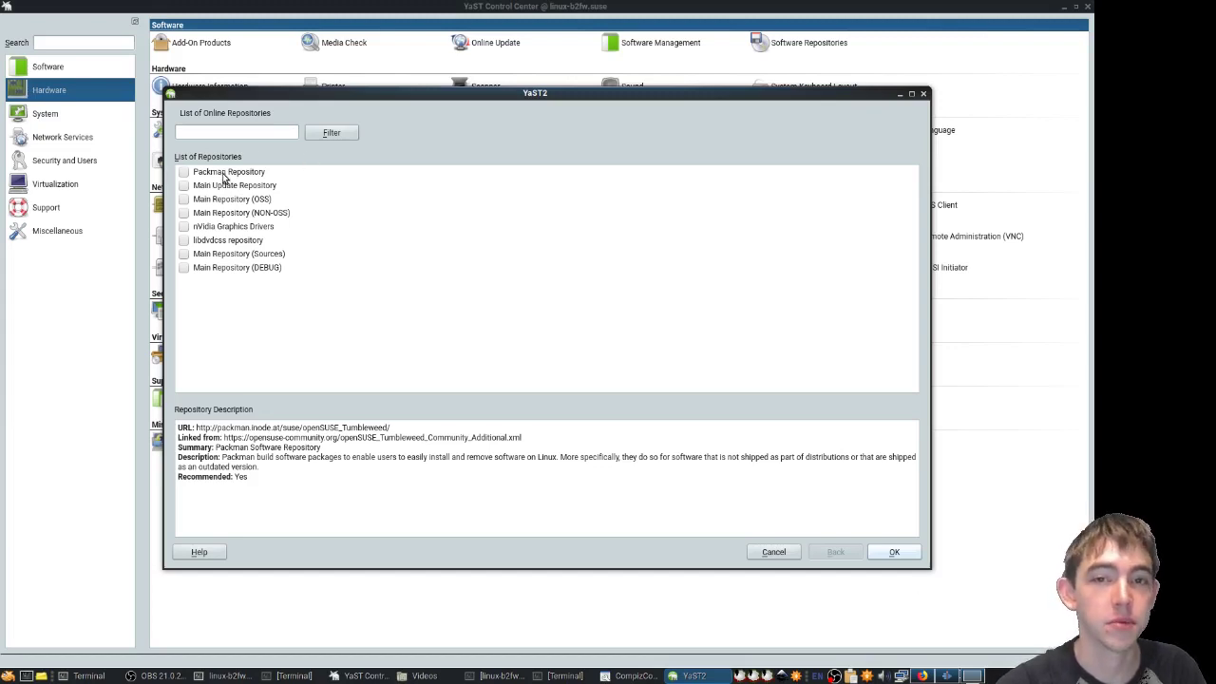
pyautogui.press('Escape')
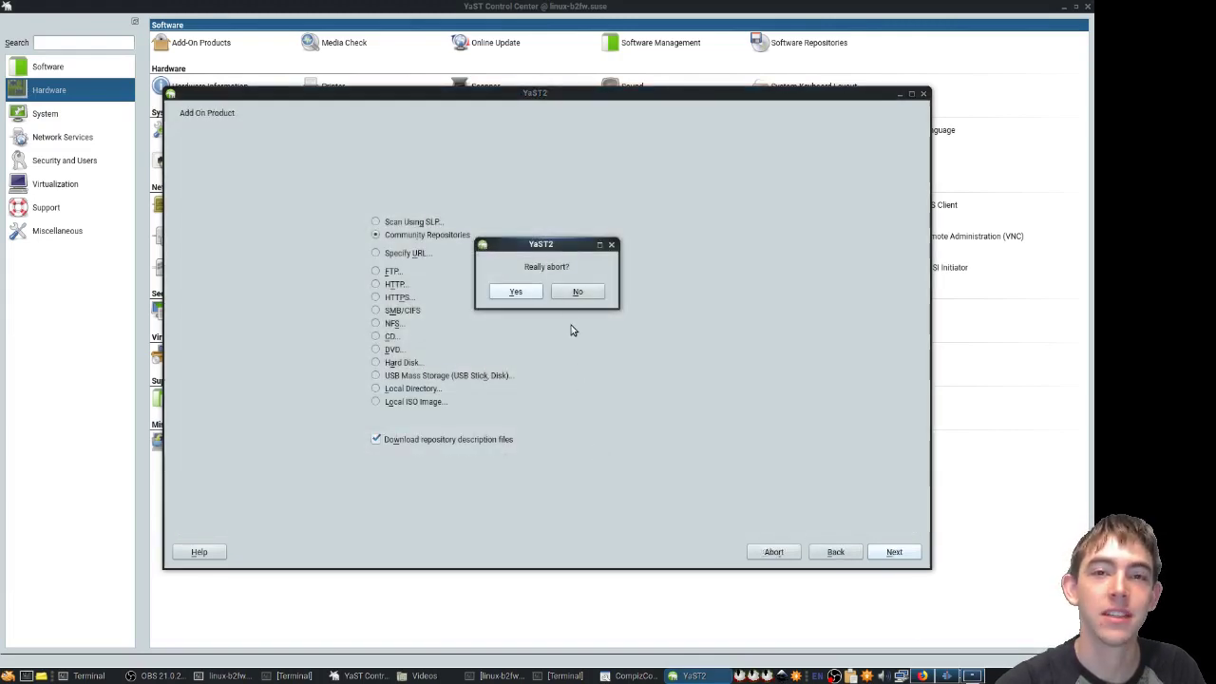
pyautogui.press('Return')
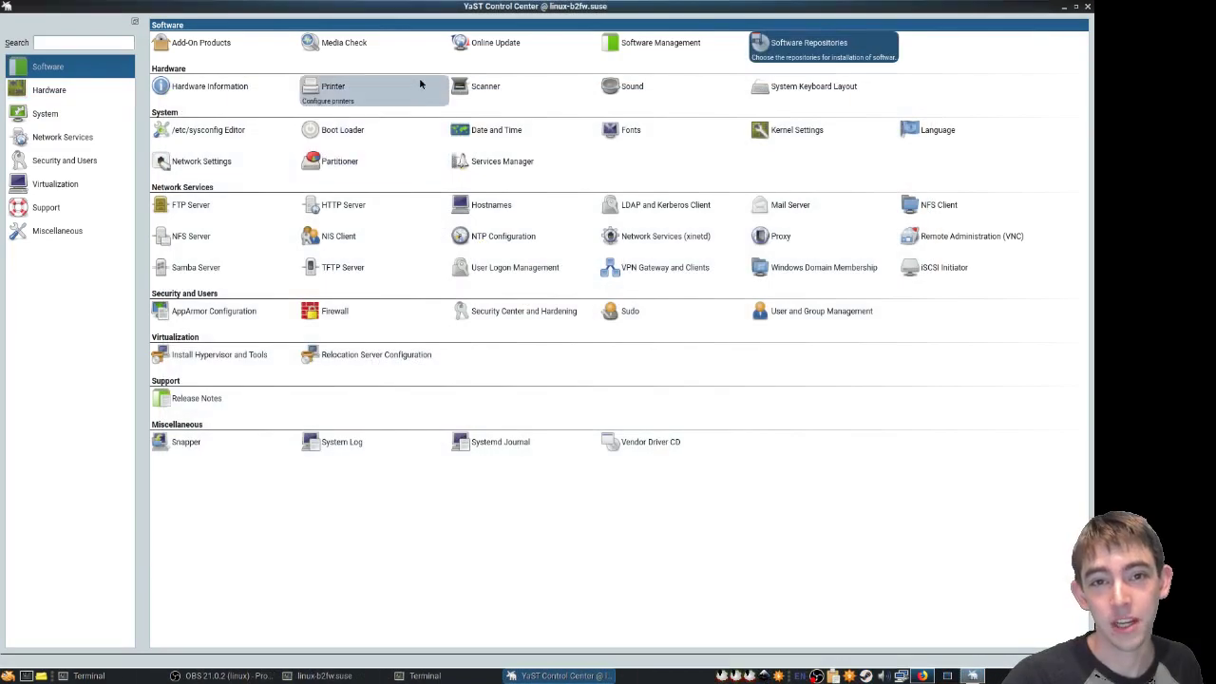
# Open Software Management and switch its view to Patterns
pyautogui.click(654, 54)
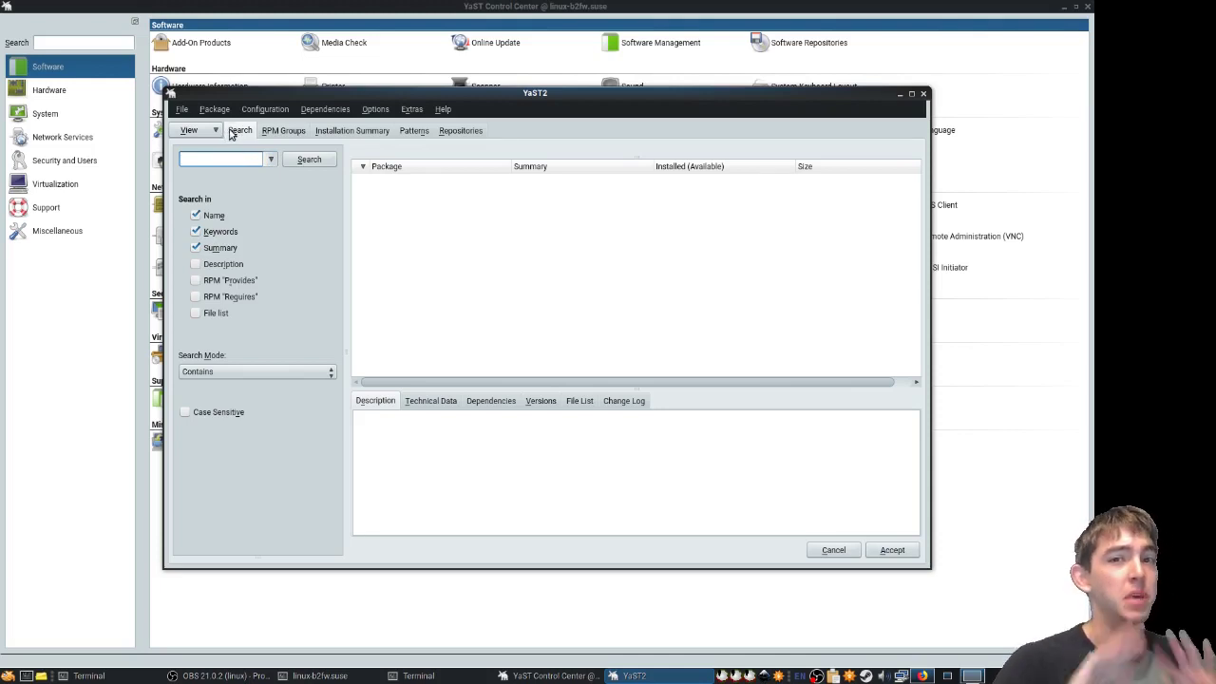
pyautogui.click(212, 131)
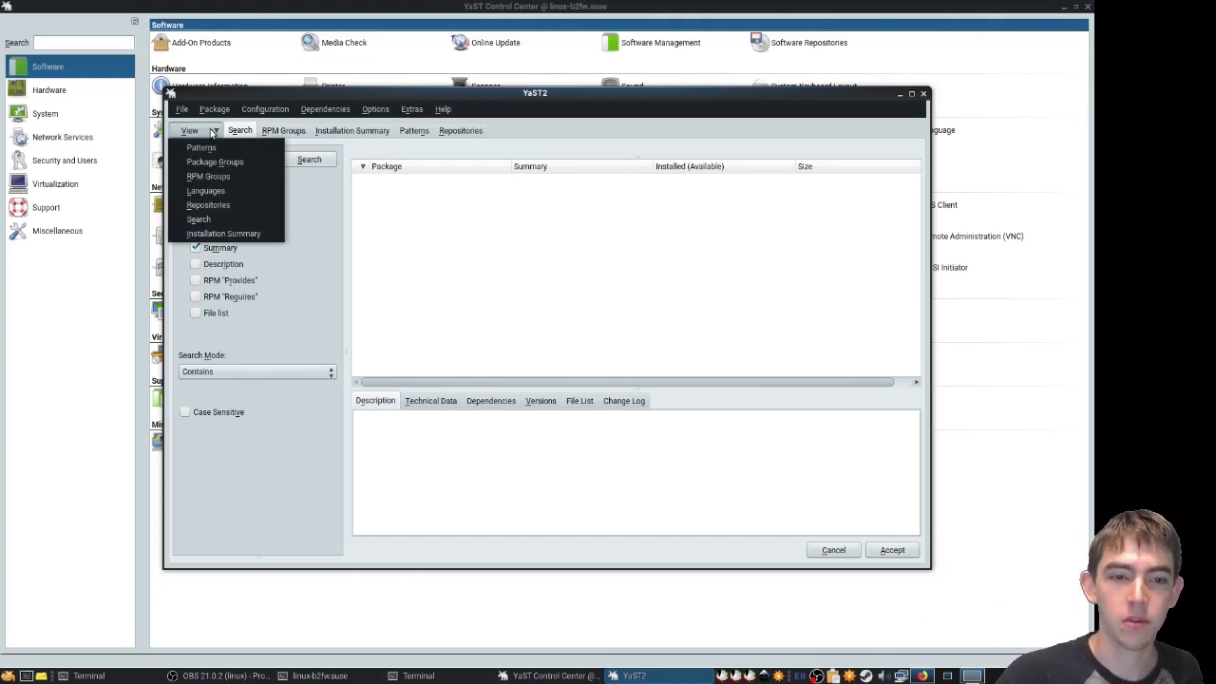
pyautogui.click(202, 148)
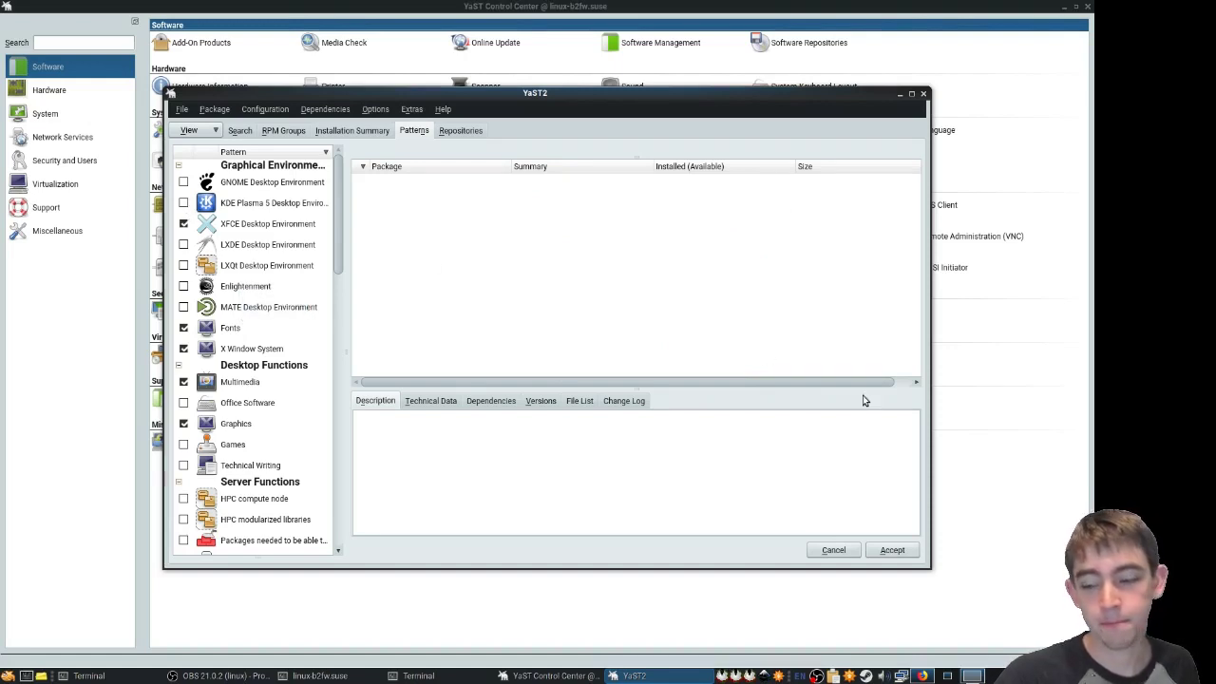
# Switch to the Search view, search packages for 'compiz' and scroll the results
pyautogui.click(194, 130)
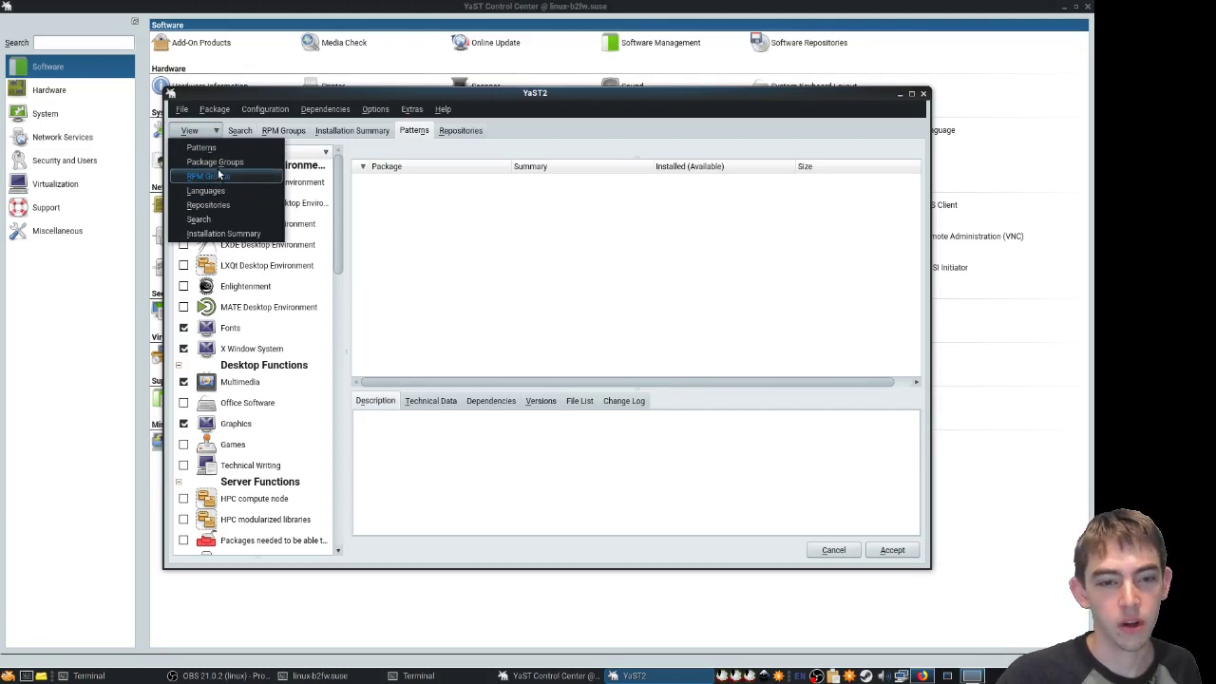
pyautogui.click(202, 219)
pyautogui.click(211, 159)
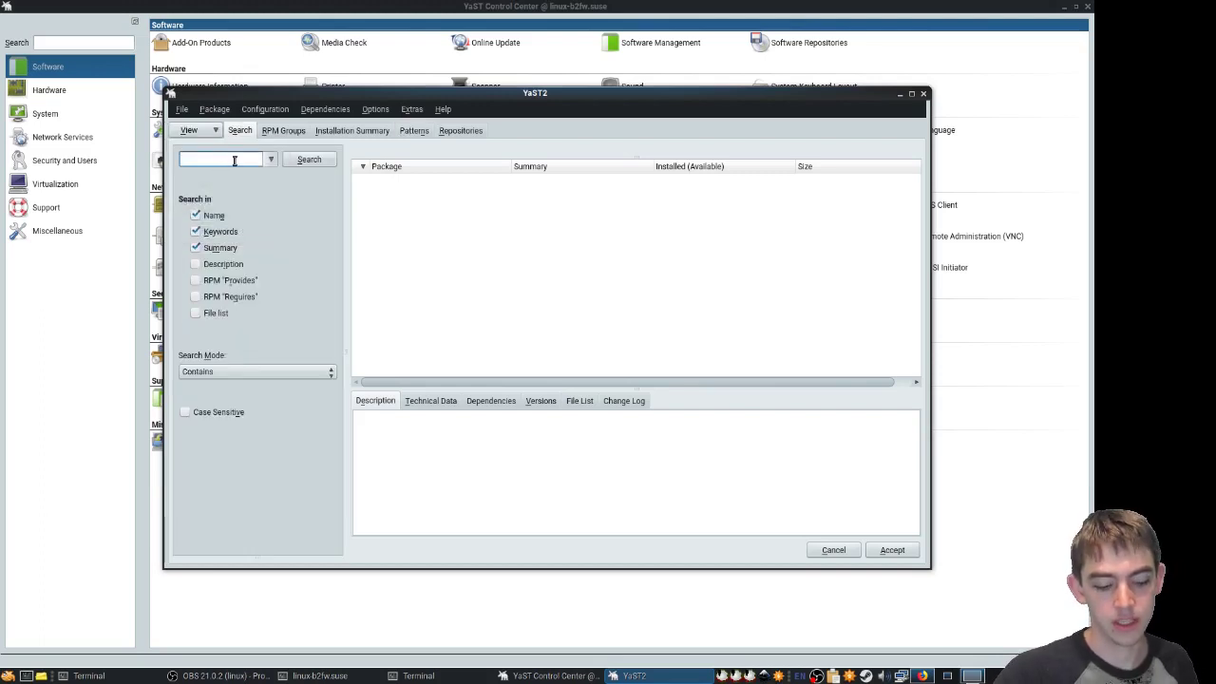
pyautogui.write('compiz')
pyautogui.press('Return')
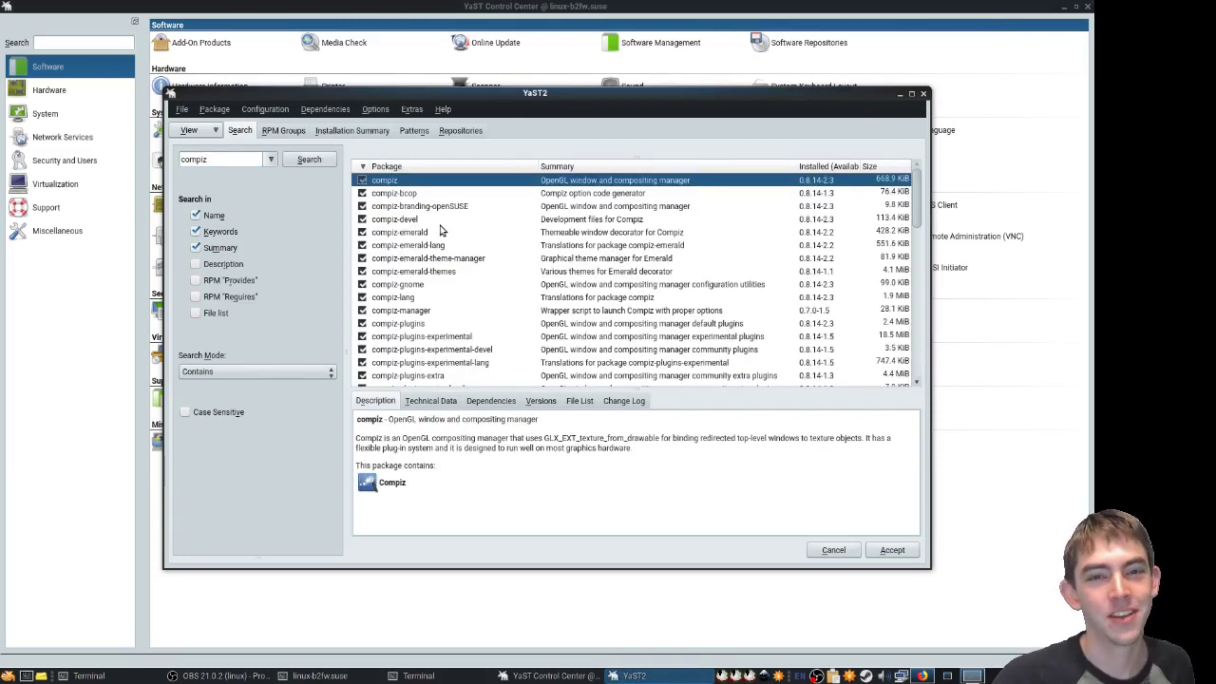
pyautogui.moveTo(918, 190); pyautogui.dragTo(771, 163)
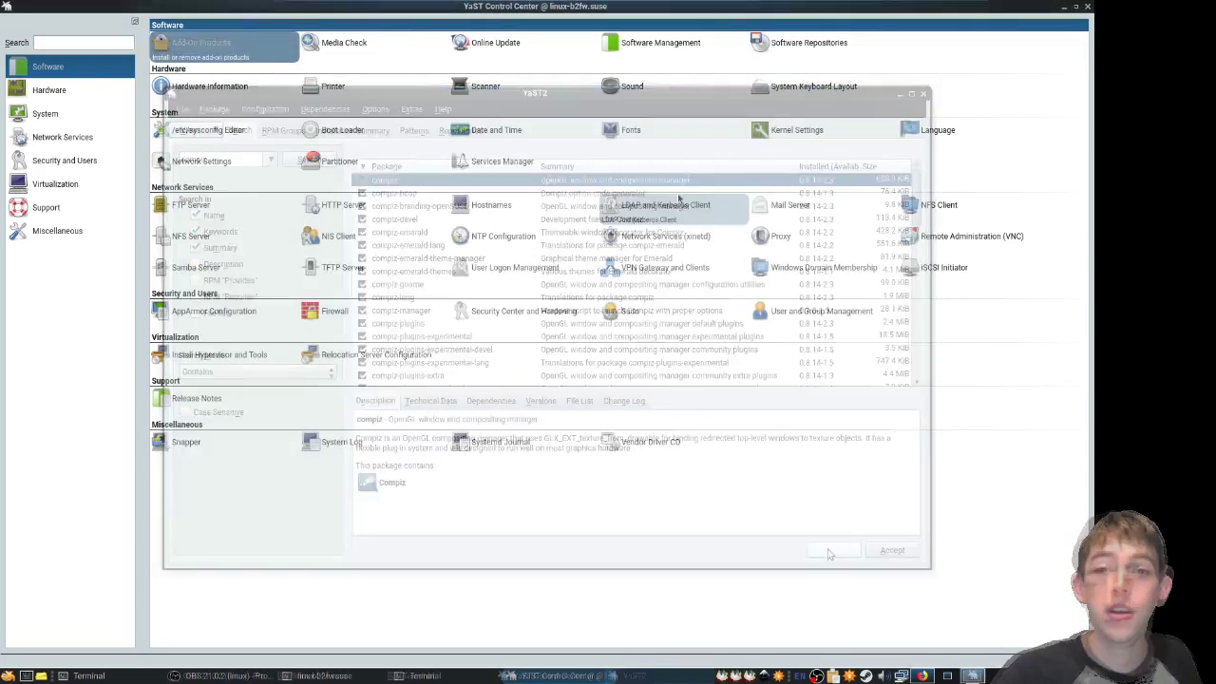
# Close the software manager, then save the Boot Loader settings with GRUB2 kept
pyautogui.hotkey('alt', 'F4')
pyautogui.click(381, 129)
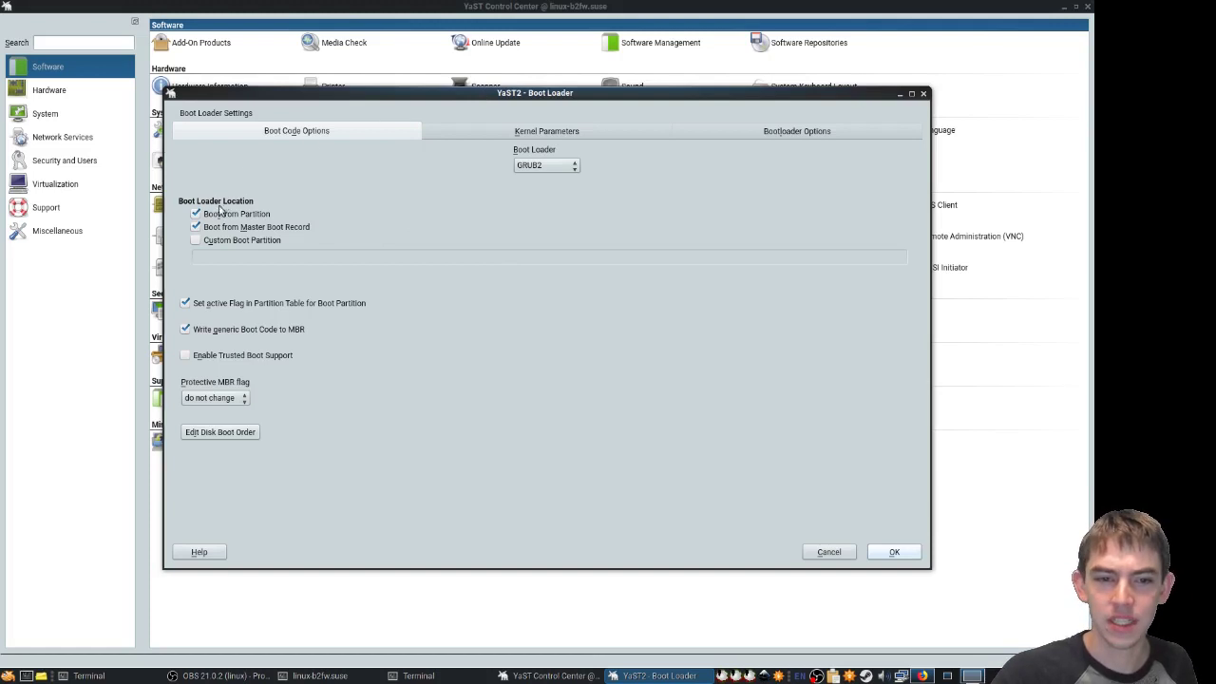
pyautogui.click(542, 167)
pyautogui.click(532, 169)
pyautogui.click(893, 549)
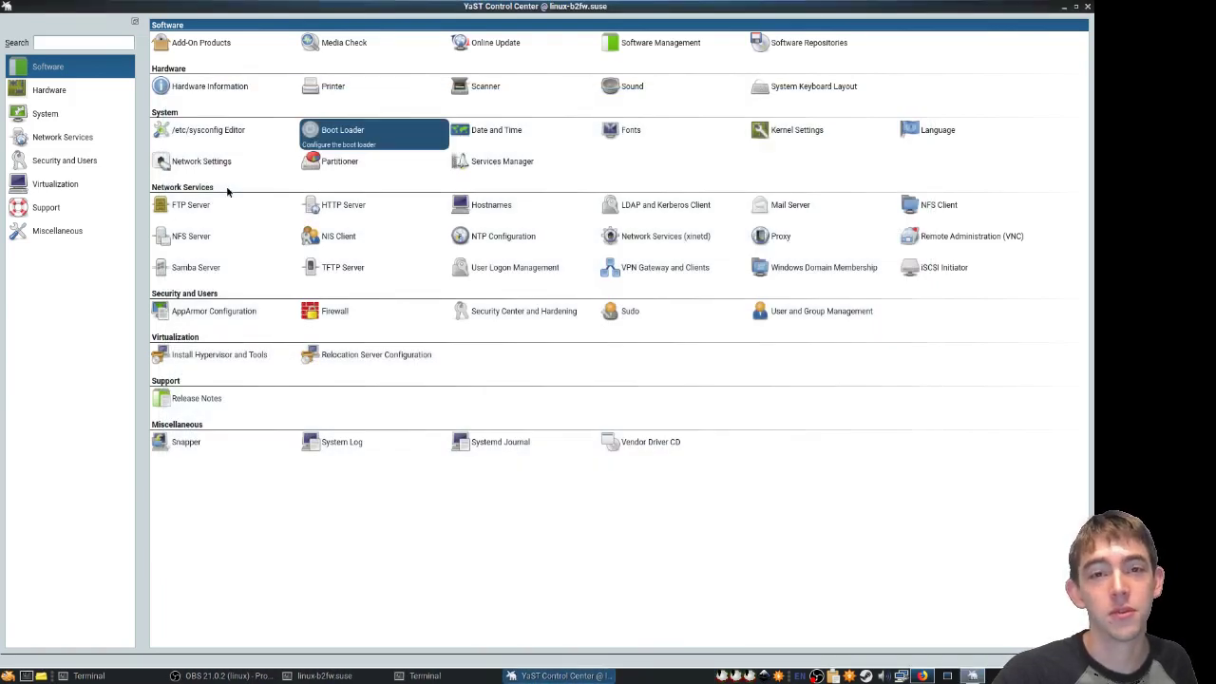
pyautogui.click(339, 164)
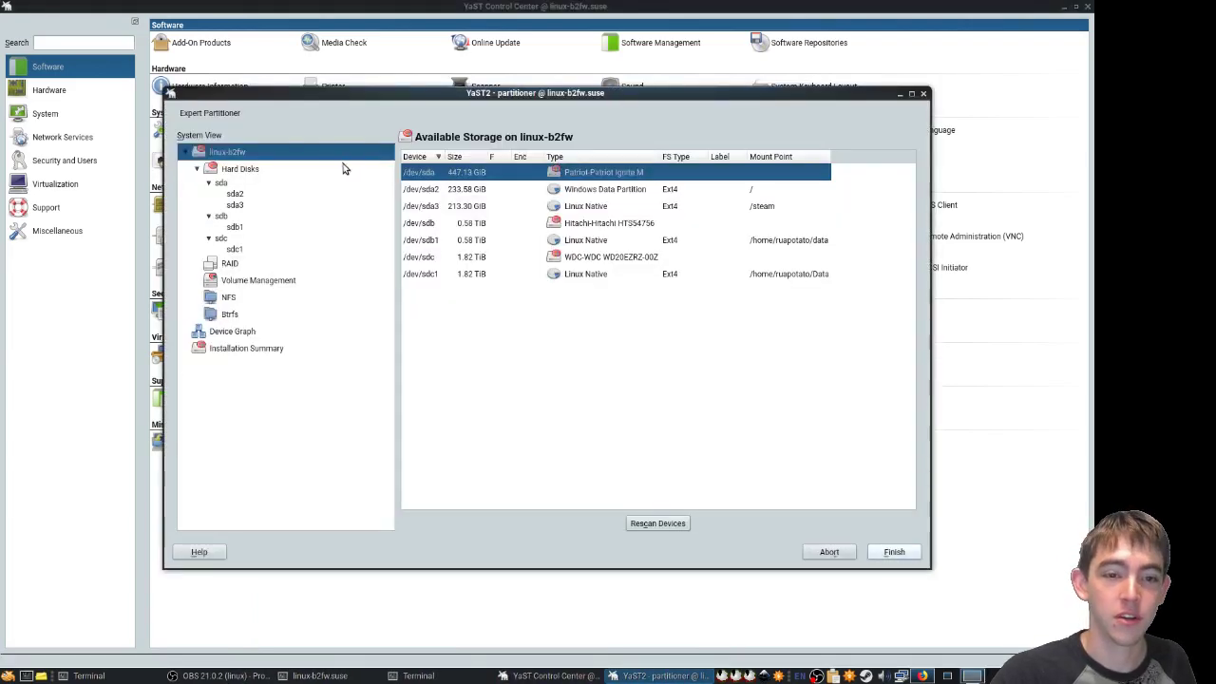
pyautogui.click(257, 169)
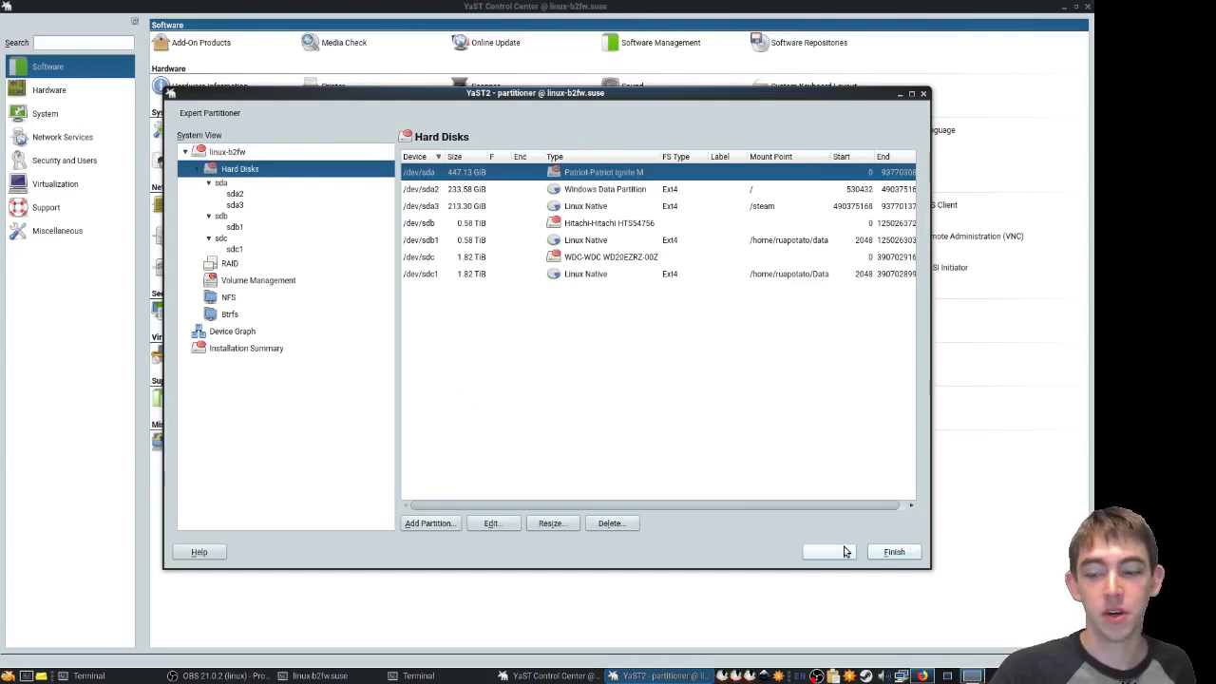
pyautogui.click(924, 94)
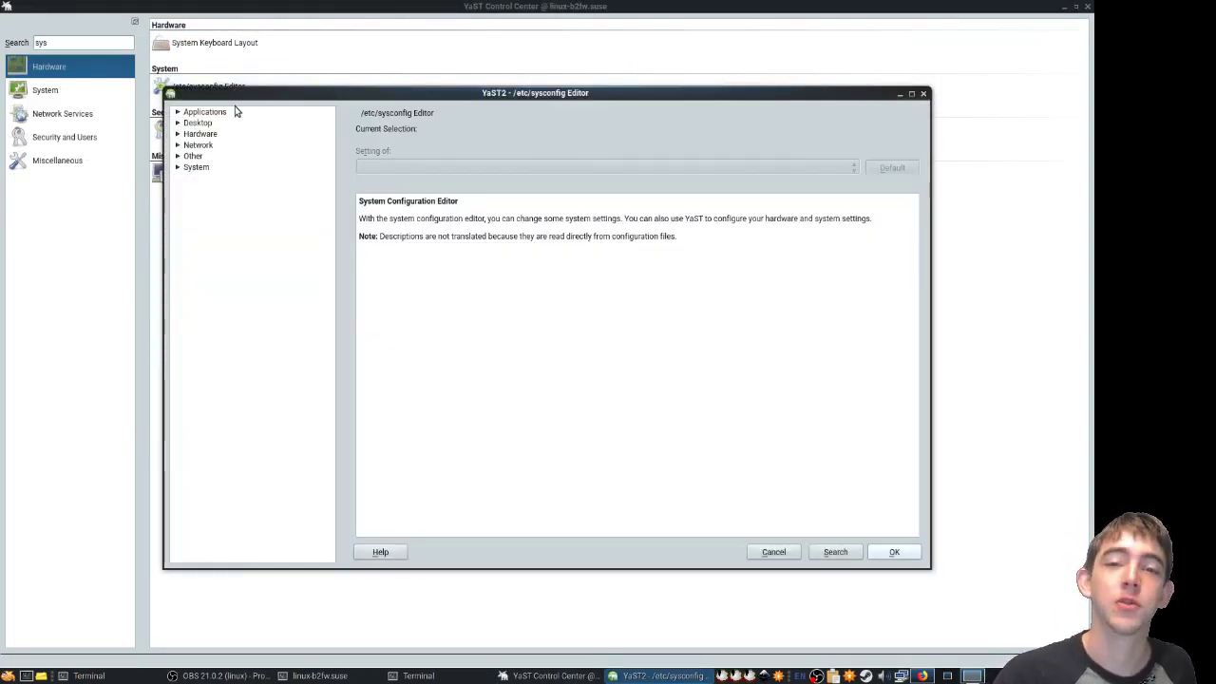
pyautogui.moveTo(245, 95); pyautogui.dragTo(268, 62)
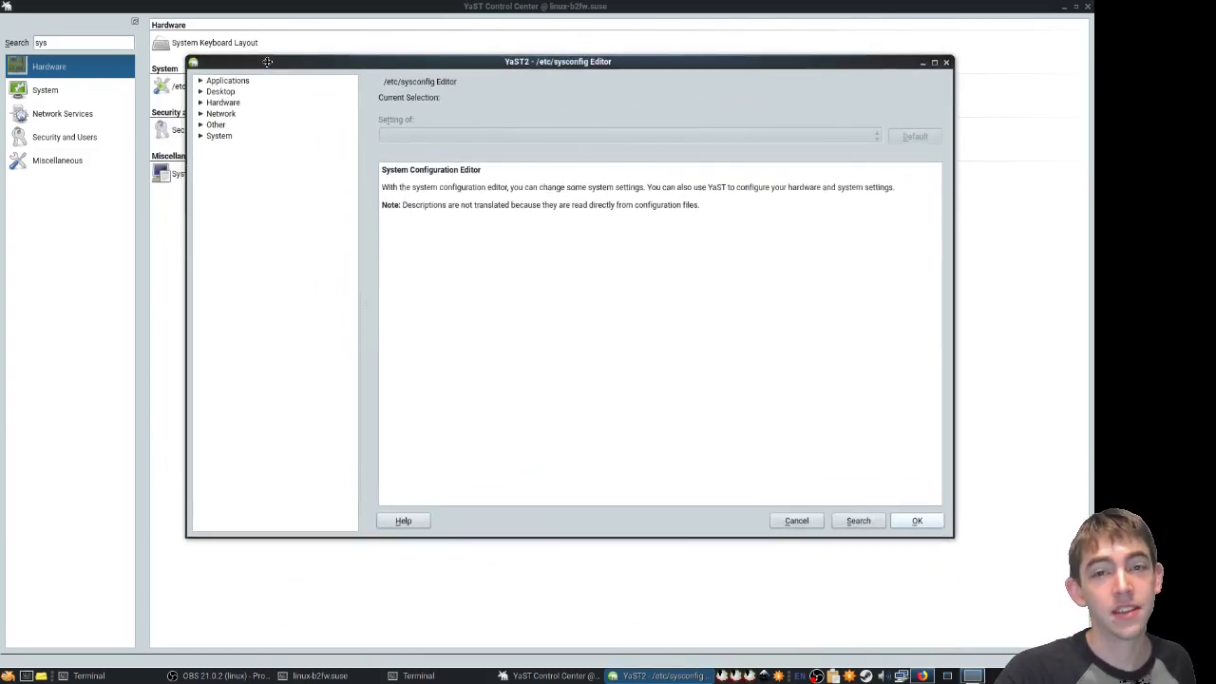
pyautogui.click(200, 92)
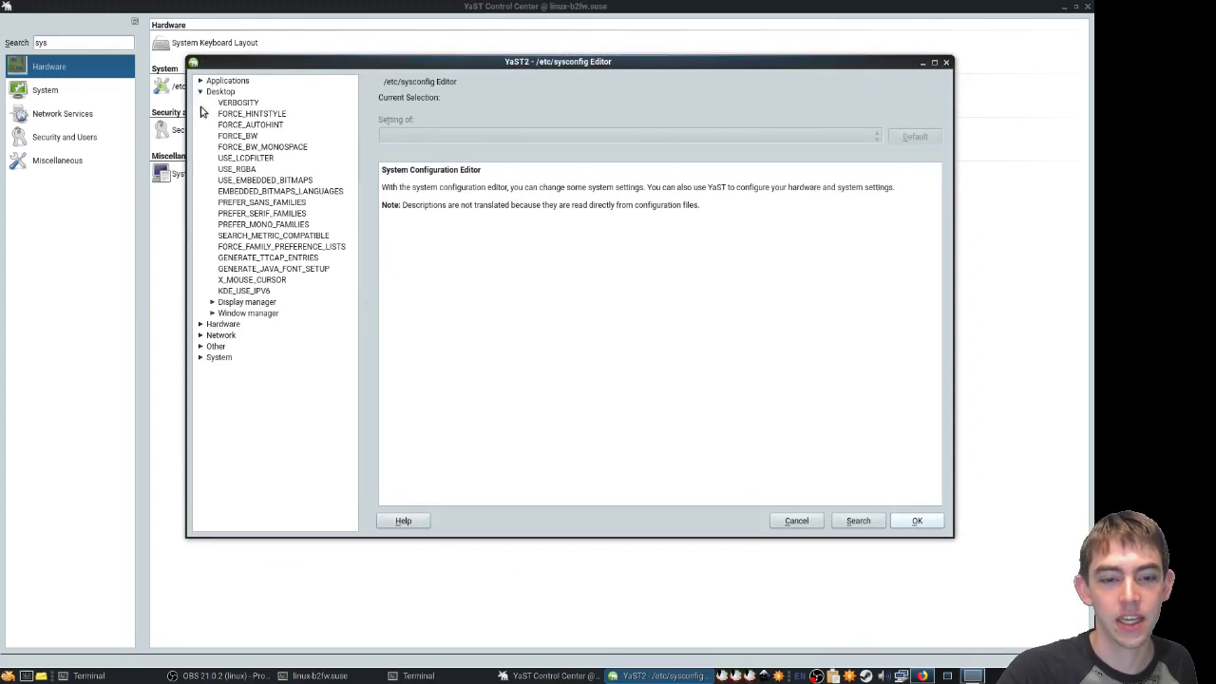
pyautogui.click(242, 314)
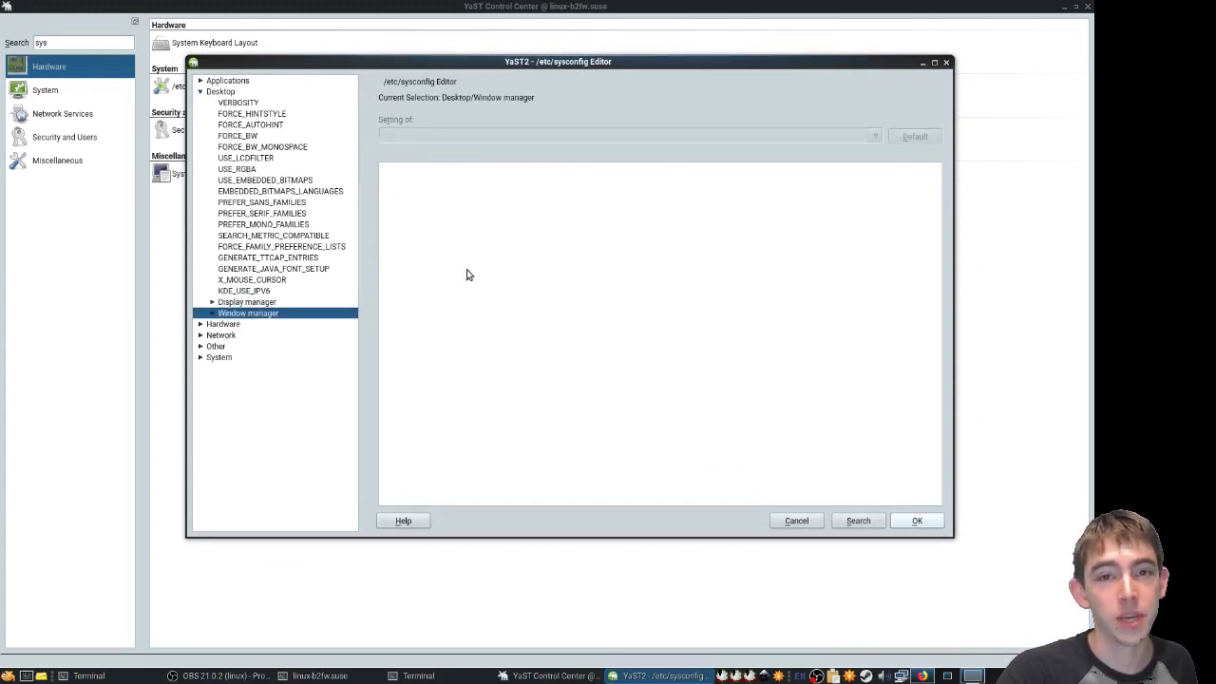
pyautogui.click(211, 302)
pyautogui.click(264, 313)
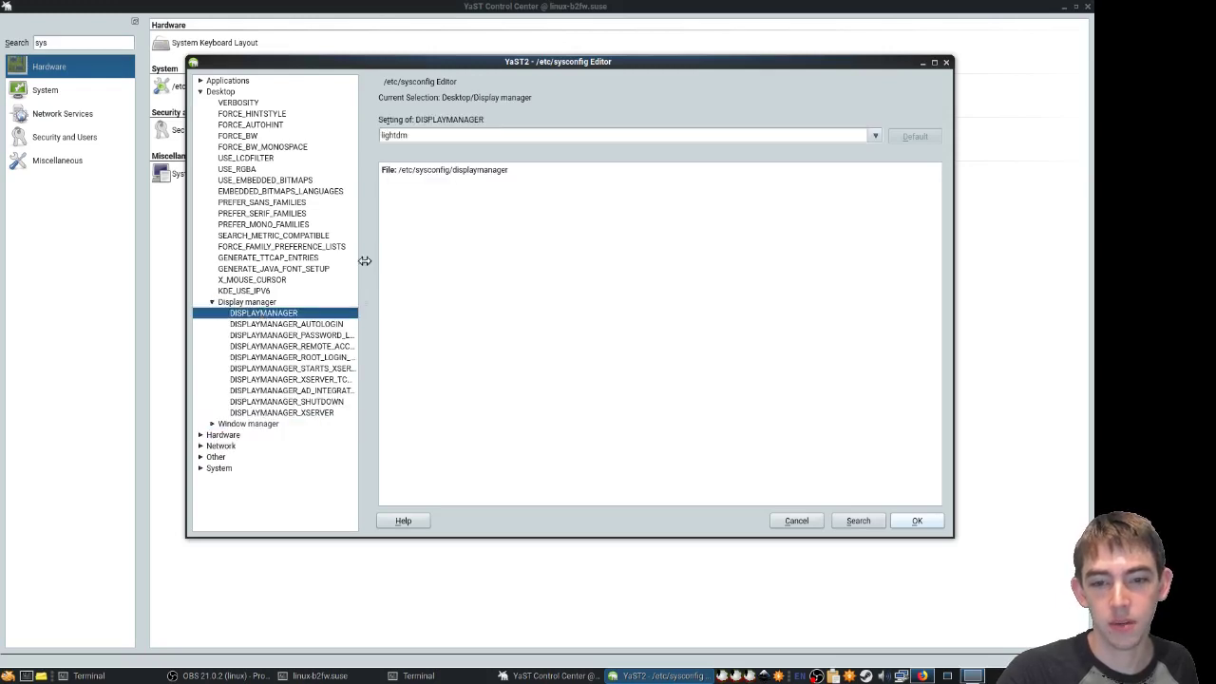
pyautogui.click(212, 424)
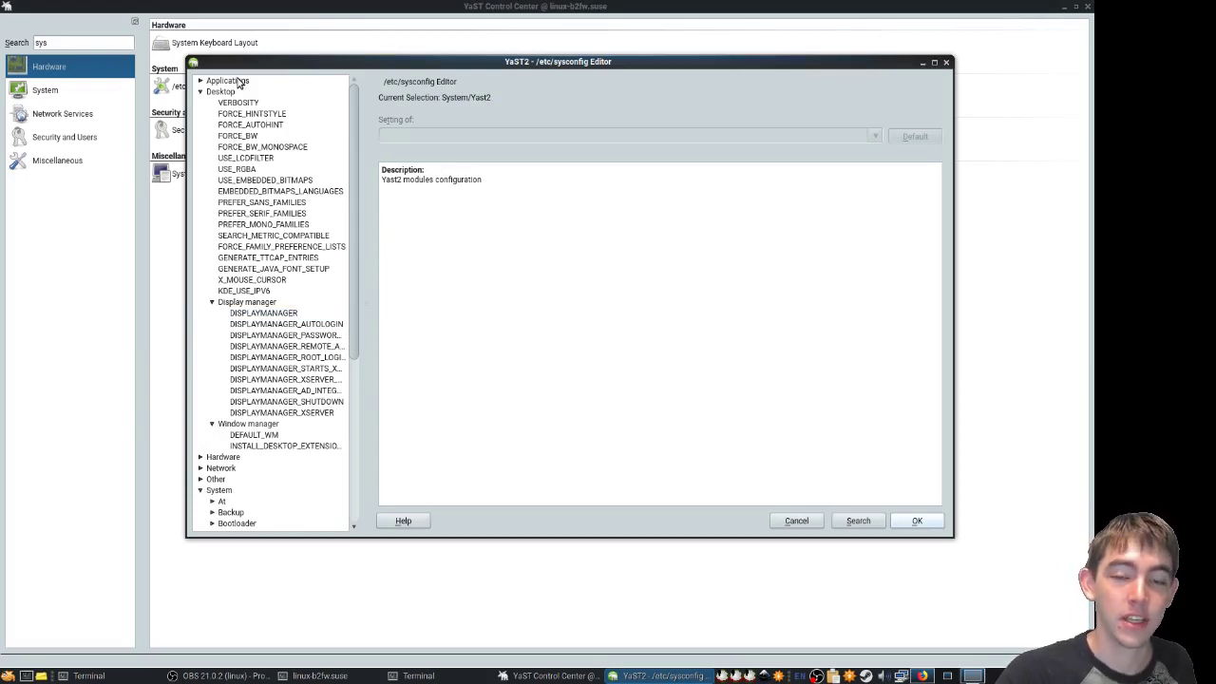
pyautogui.click(866, 521)
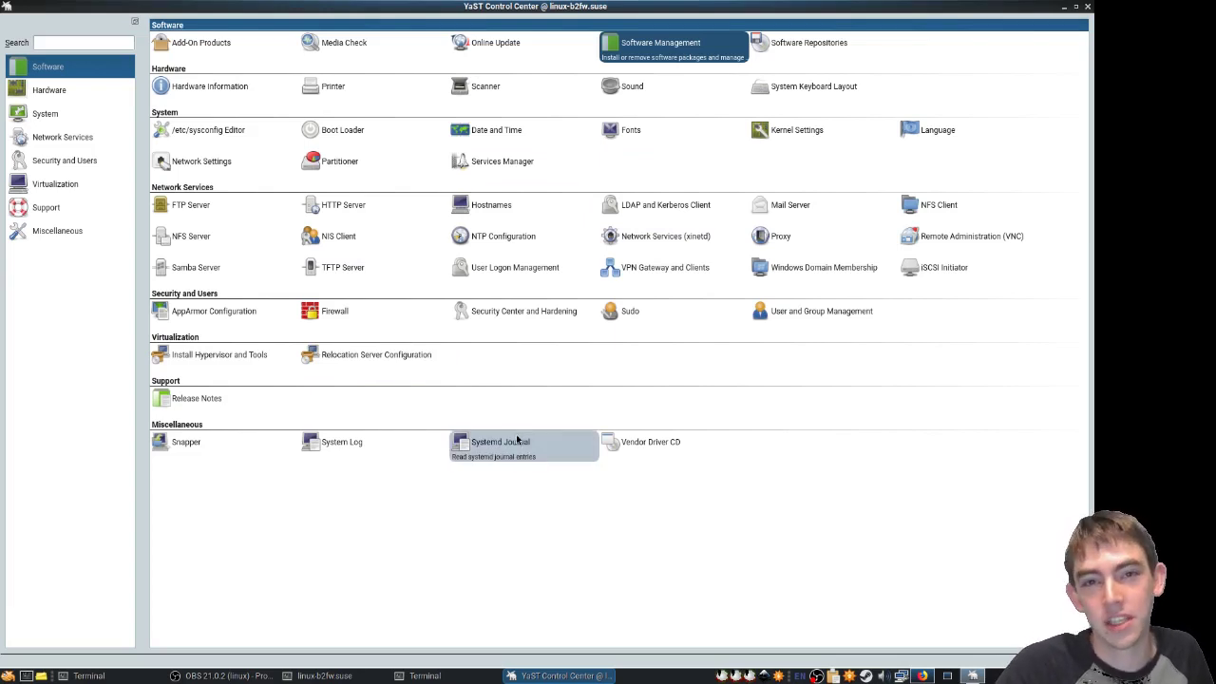
# Open a maximised terminal and start YaST with sudo, entering the administrator password
pyautogui.hotkey('ctrl', 'alt', 't')
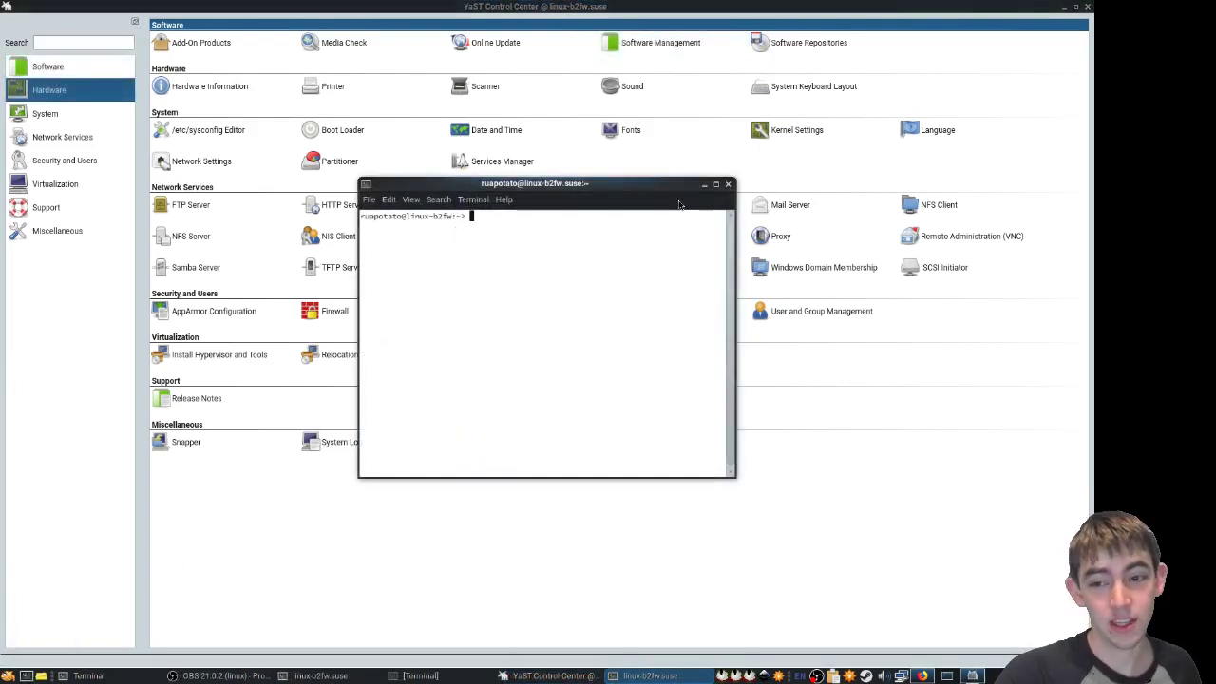
pyautogui.click(716, 183)
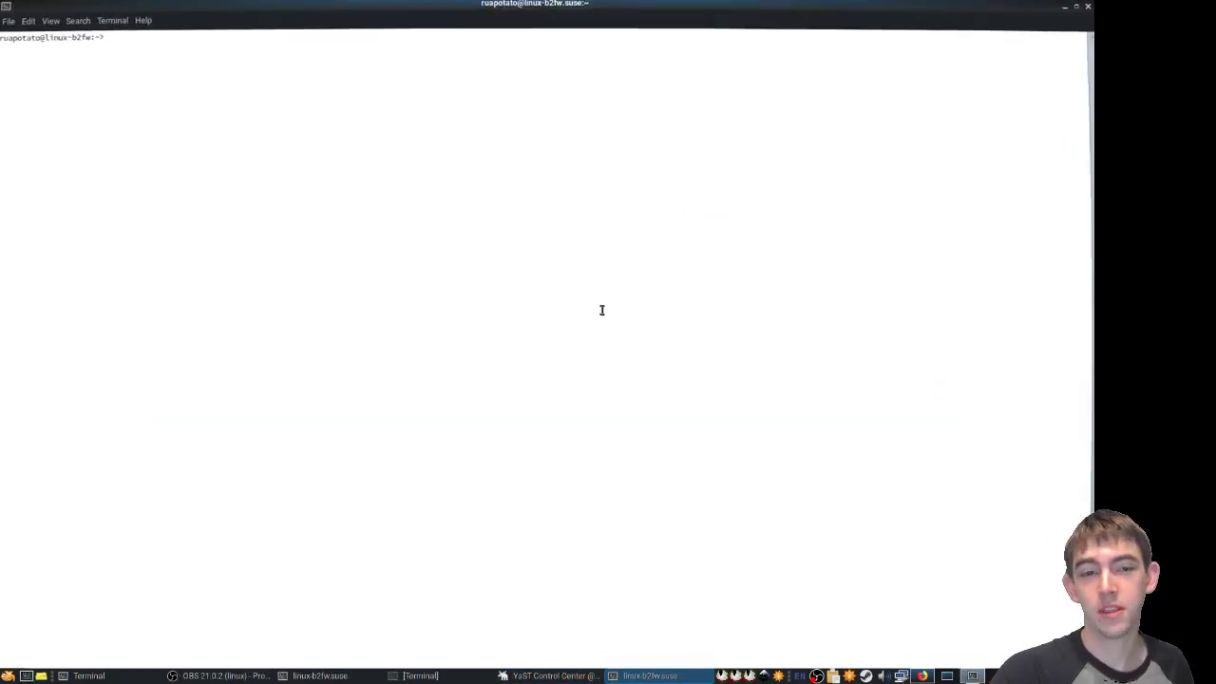
pyautogui.write('yast')
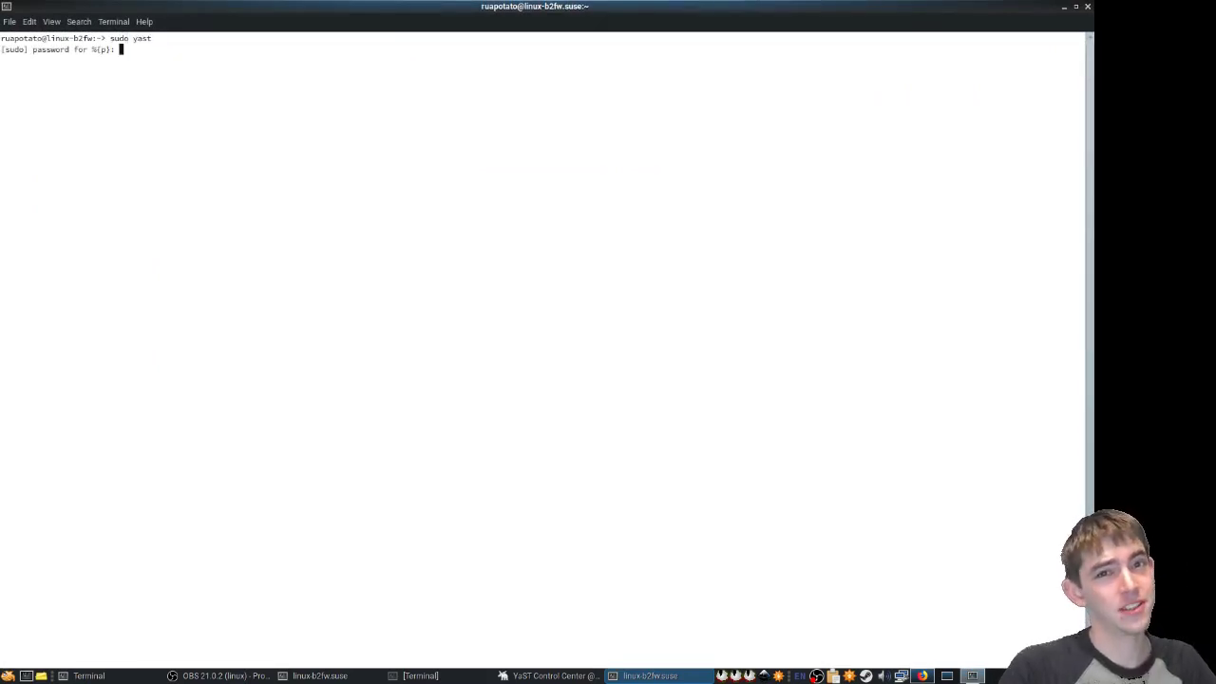
pyautogui.press('Return')
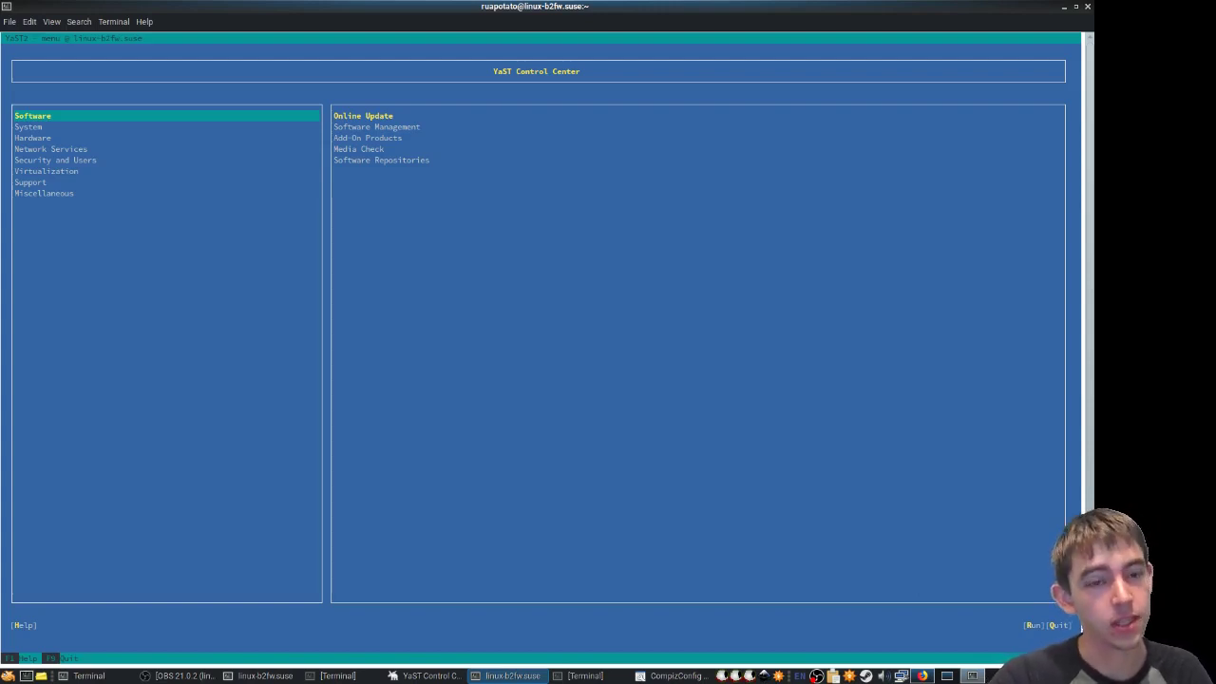
# Browse the Hardware and System categories with the arrow keys
pyautogui.press('Down')
pyautogui.press('Up')
pyautogui.press('Down')
pyautogui.press('Down')
pyautogui.press('Down')
pyautogui.press('Up')
pyautogui.press('Up')
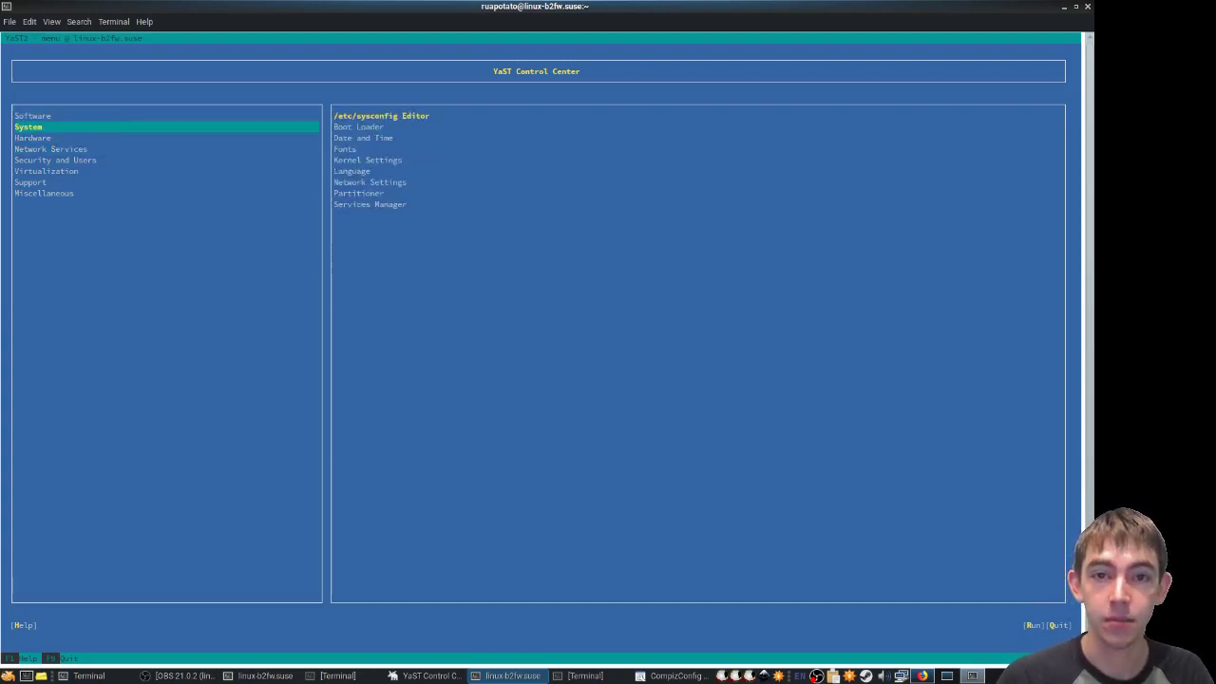
# Move focus back and forth between the category list and System modules list with Tab and Shift+Tab
pyautogui.press('Tab')
pyautogui.press('Tab')
pyautogui.press('Tab')
pyautogui.press('Tab')
pyautogui.press('Tab')
pyautogui.press('Tab')
pyautogui.press('Tab')
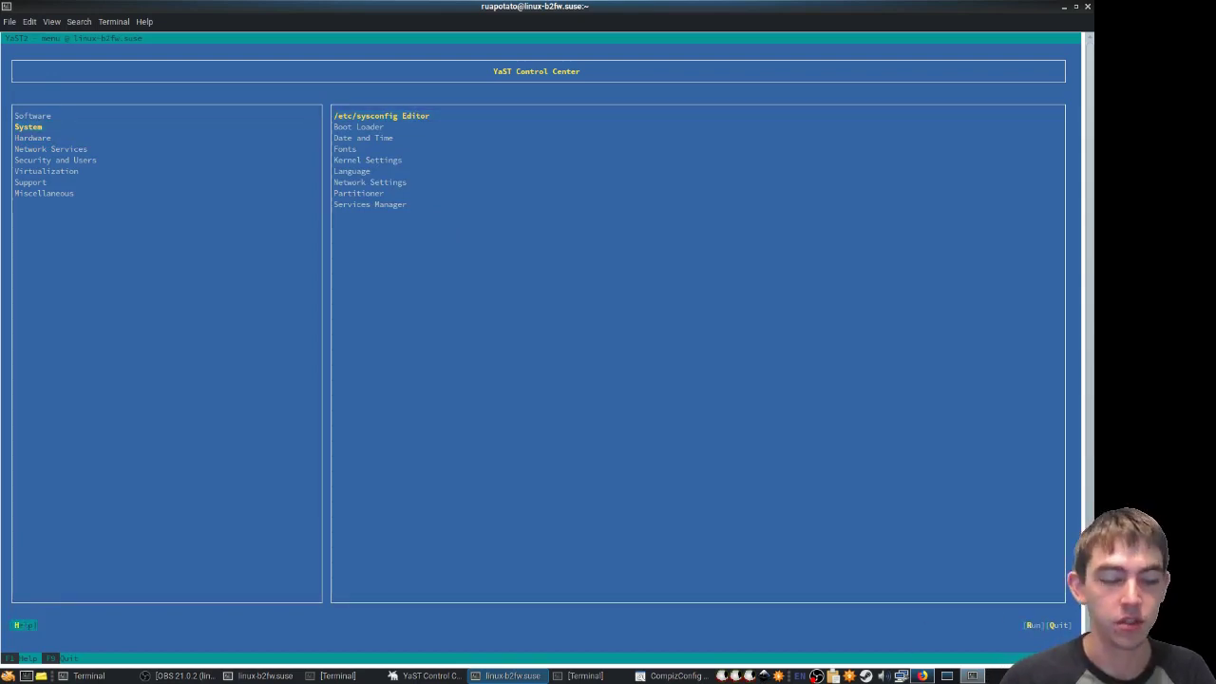
pyautogui.hotkey('shift', 'Tab')
pyautogui.hotkey('shift', 'Tab')
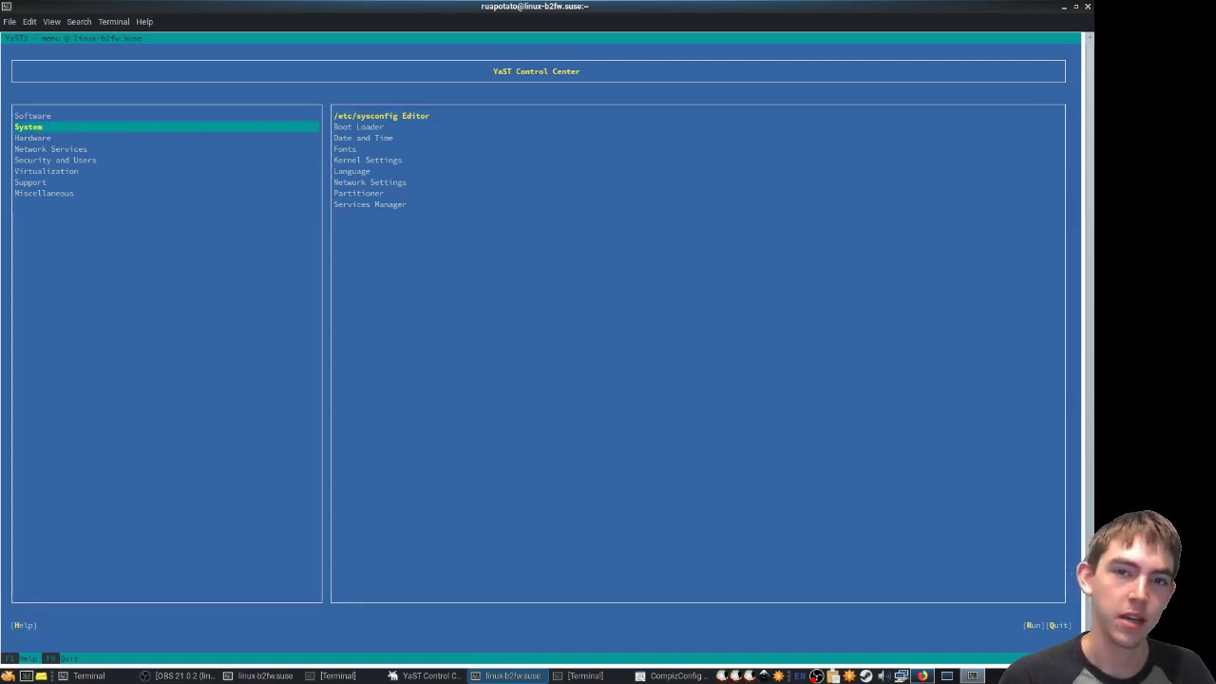
pyautogui.press('Tab')
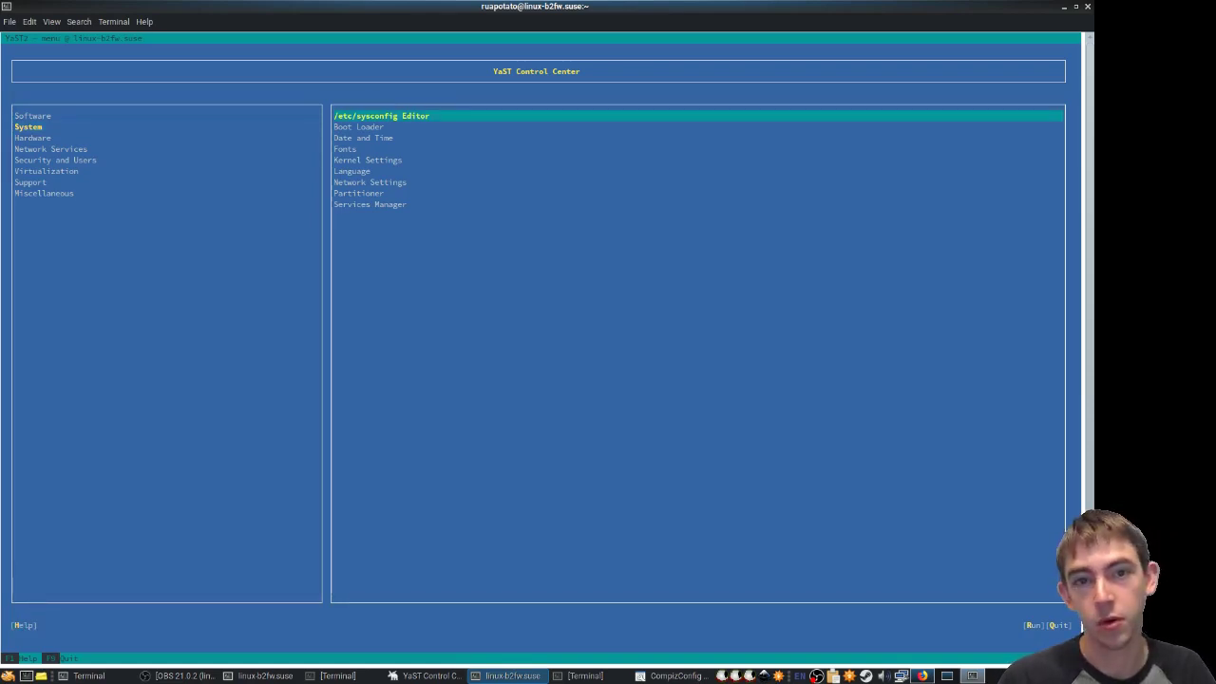
pyautogui.hotkey('shift', 'Tab')
pyautogui.press('Tab')
pyautogui.hotkey('shift', 'Tab')
pyautogui.press('Tab')
pyautogui.hotkey('shift', 'Tab')
pyautogui.press('Tab')
pyautogui.hotkey('shift', 'Tab')
pyautogui.press('Tab')
pyautogui.hotkey('shift', 'Tab')
pyautogui.press('Tab')
pyautogui.hotkey('shift', 'Tab')
pyautogui.press('Tab')
pyautogui.press('Tab')
pyautogui.hotkey('shift', 'Tab')
pyautogui.hotkey('shift', 'Tab')
# Select Software > Software Management and launch it
pyautogui.press('Tab')
pyautogui.press('Tab')
pyautogui.press('Tab')
pyautogui.press('Tab')
pyautogui.press('Tab')
pyautogui.press('Tab')
pyautogui.press('Down')
pyautogui.press('Down')
pyautogui.press('Down')
pyautogui.press('Down')
pyautogui.press('Up')
pyautogui.hotkey('shift', 'Tab')
pyautogui.press('Up')
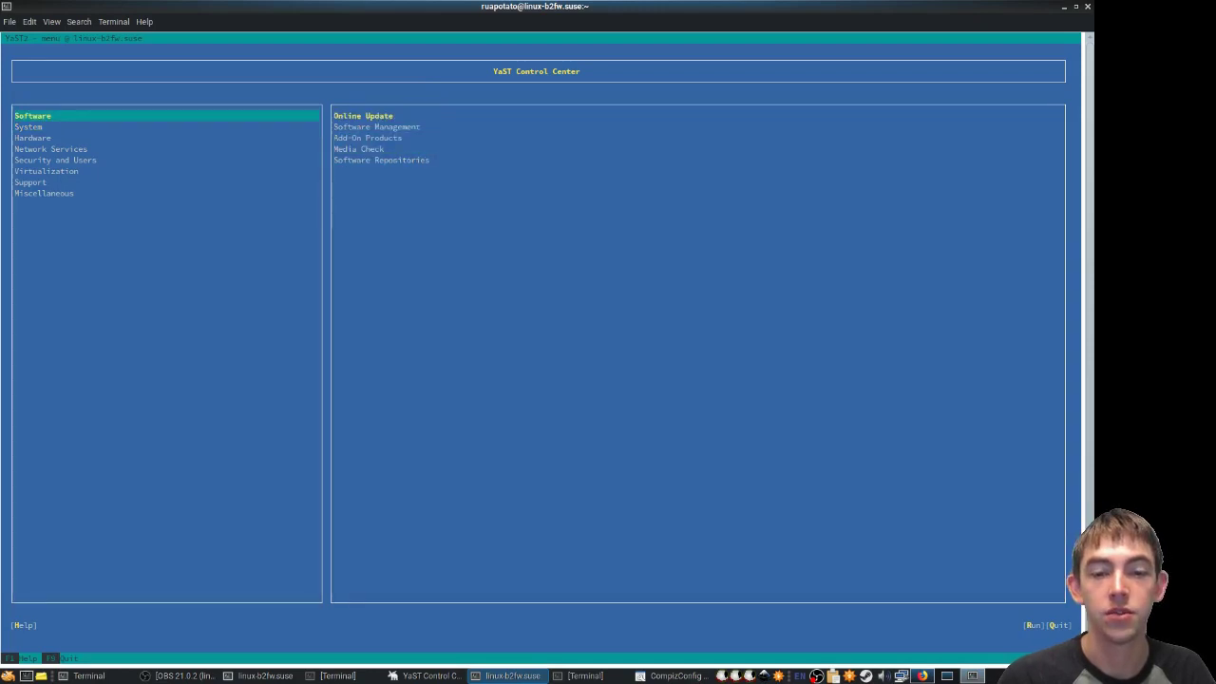
pyautogui.press('Down')
pyautogui.press('Up')
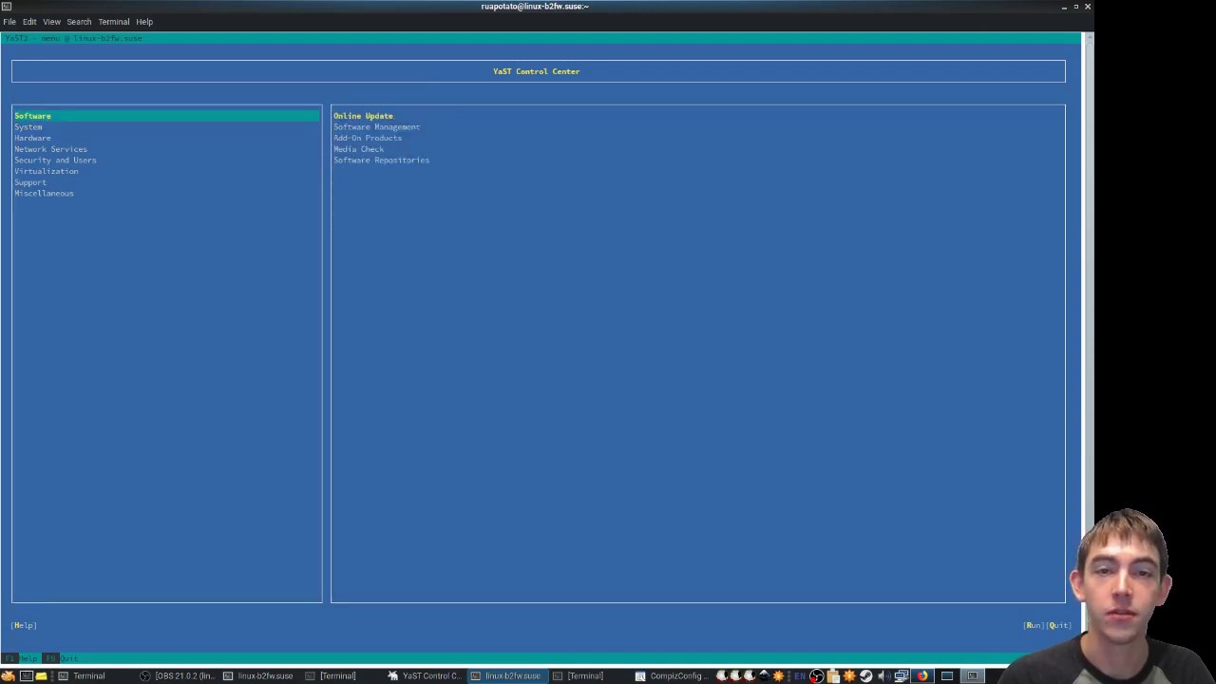
pyautogui.press('Tab')
pyautogui.press('Down')
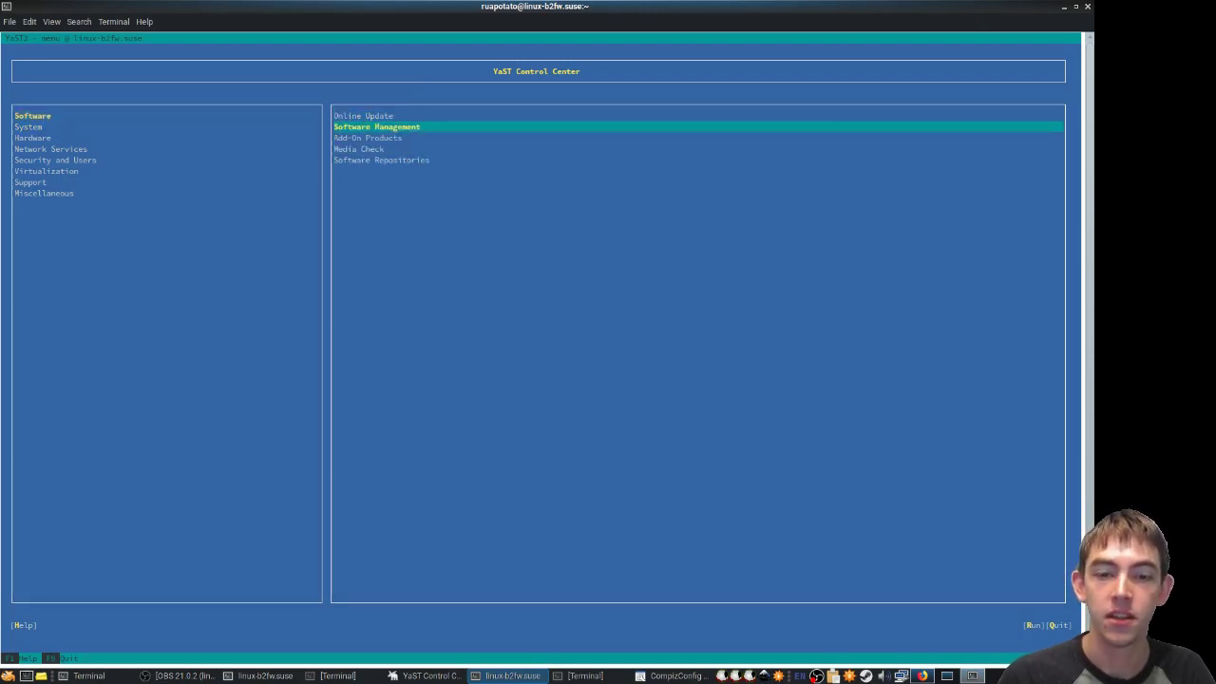
pyautogui.press('Return')
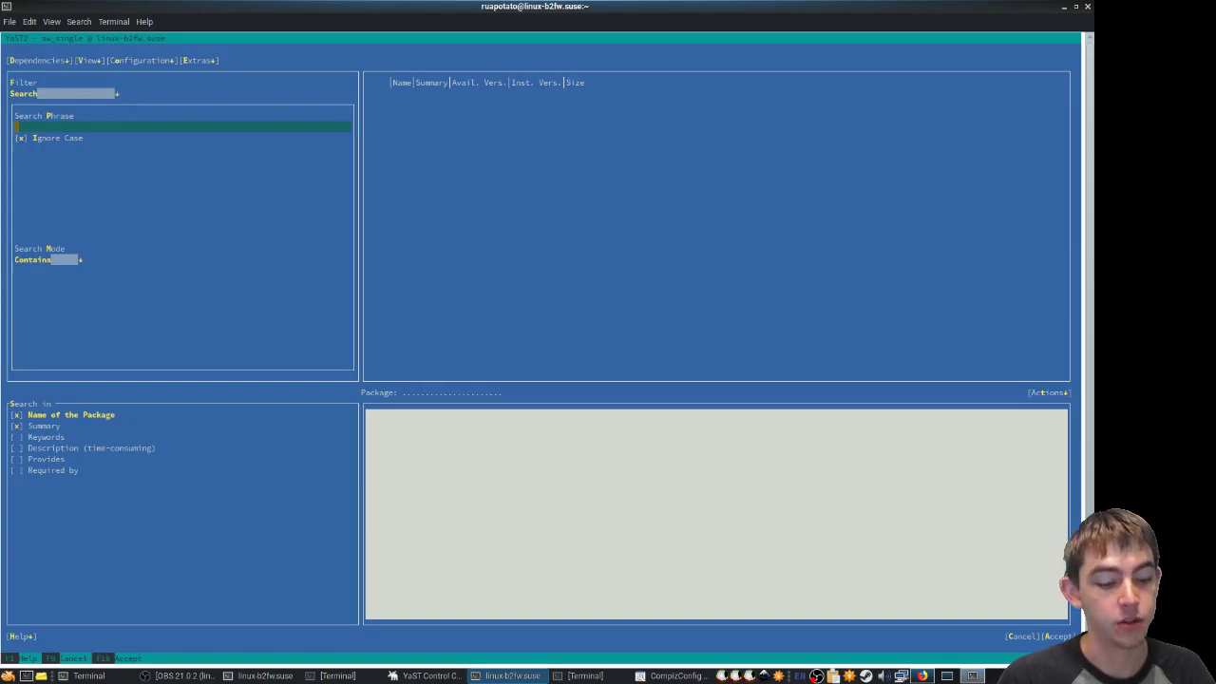
# Change the software manager's filter from Search to Patterns
pyautogui.hotkey('shift', 'Tab')
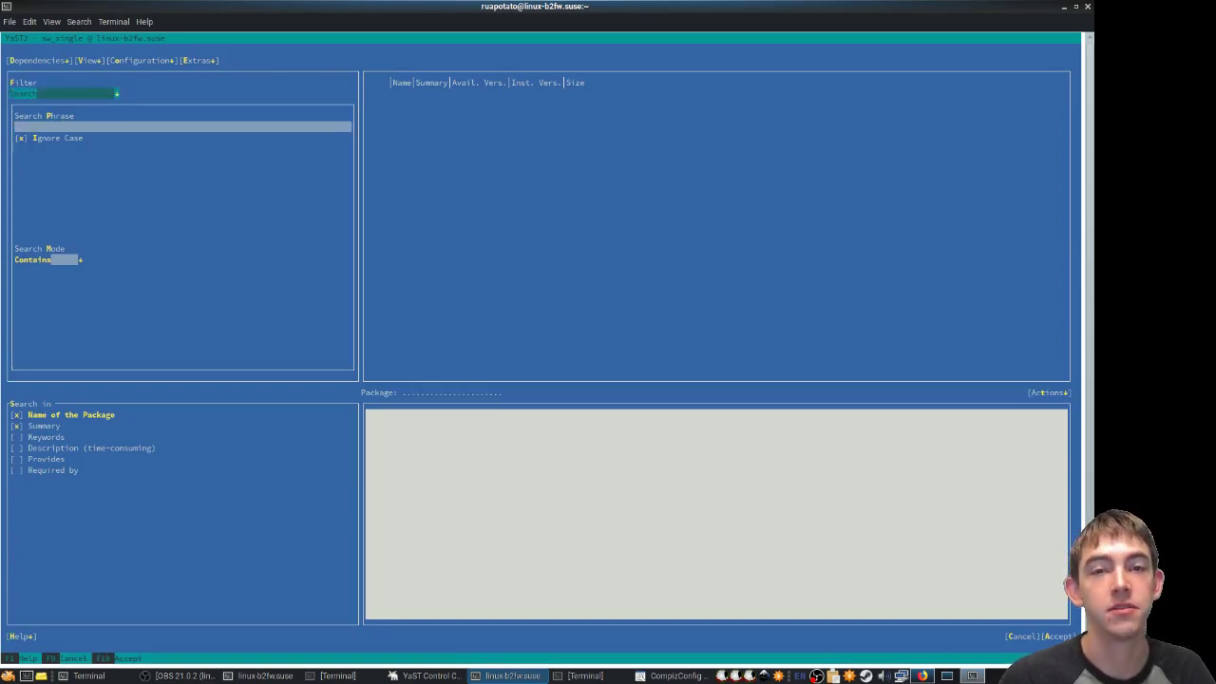
pyautogui.press('Return')
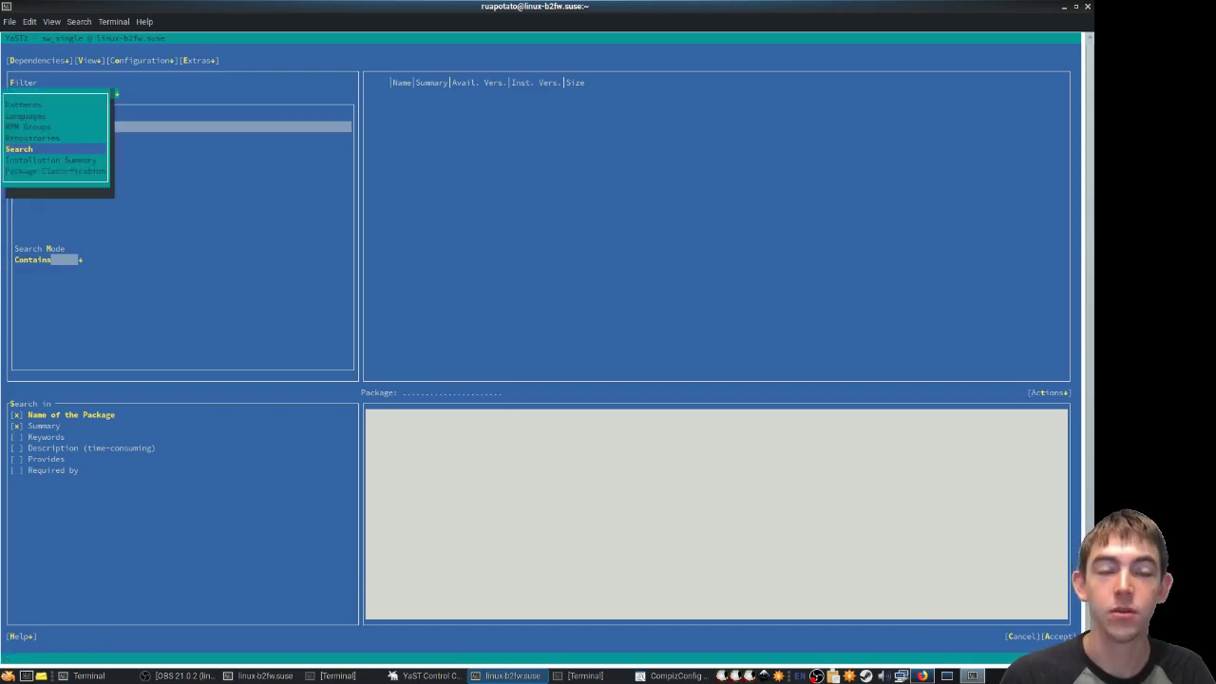
pyautogui.press('Up')
pyautogui.press('Up')
pyautogui.press('Up')
pyautogui.press('Up')
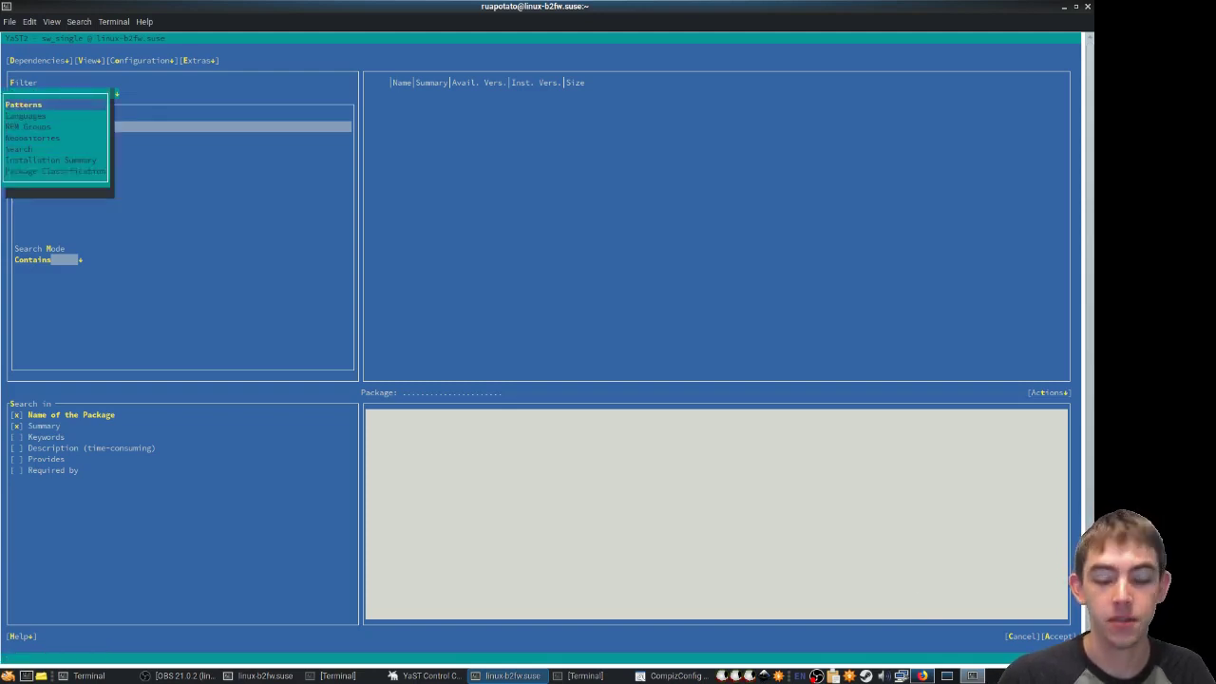
pyautogui.press('Return')
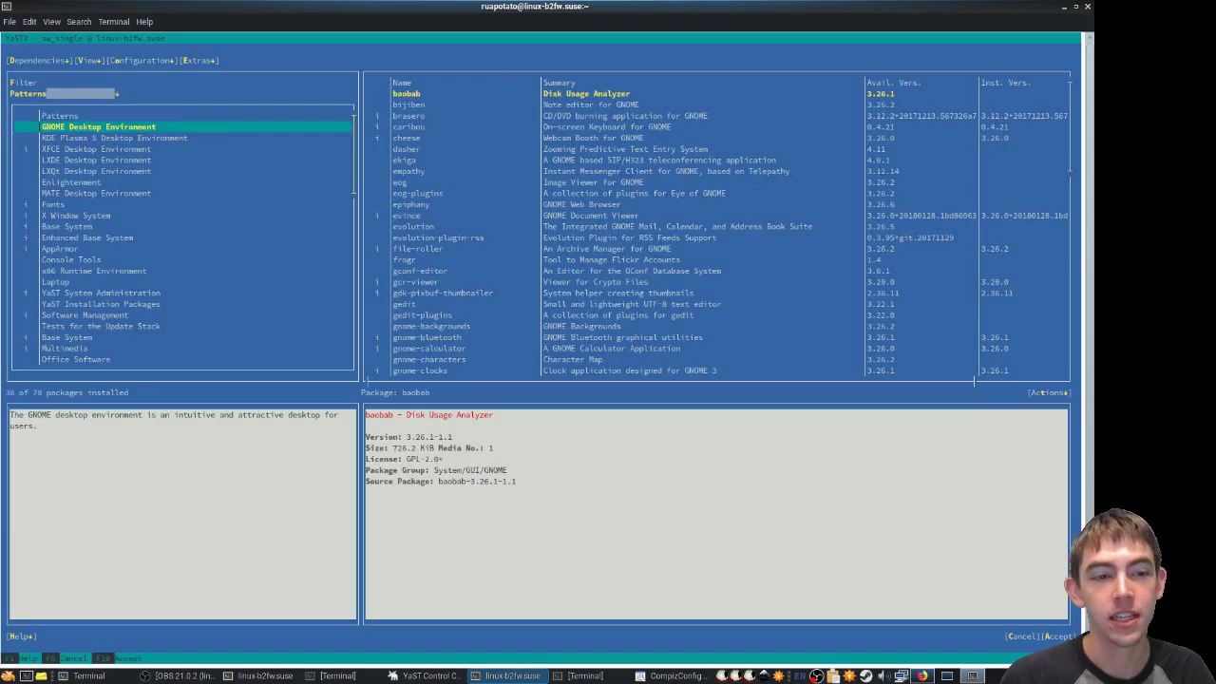
# Find the Enlightenment pattern in the list and mark it for installation
pyautogui.press('Down')
pyautogui.press('Down')
pyautogui.press('Down')
pyautogui.press('Down')
pyautogui.press('Down')
pyautogui.press('Down')
pyautogui.press('Down')
pyautogui.press('Down')
pyautogui.press('Down')
pyautogui.press('Down')
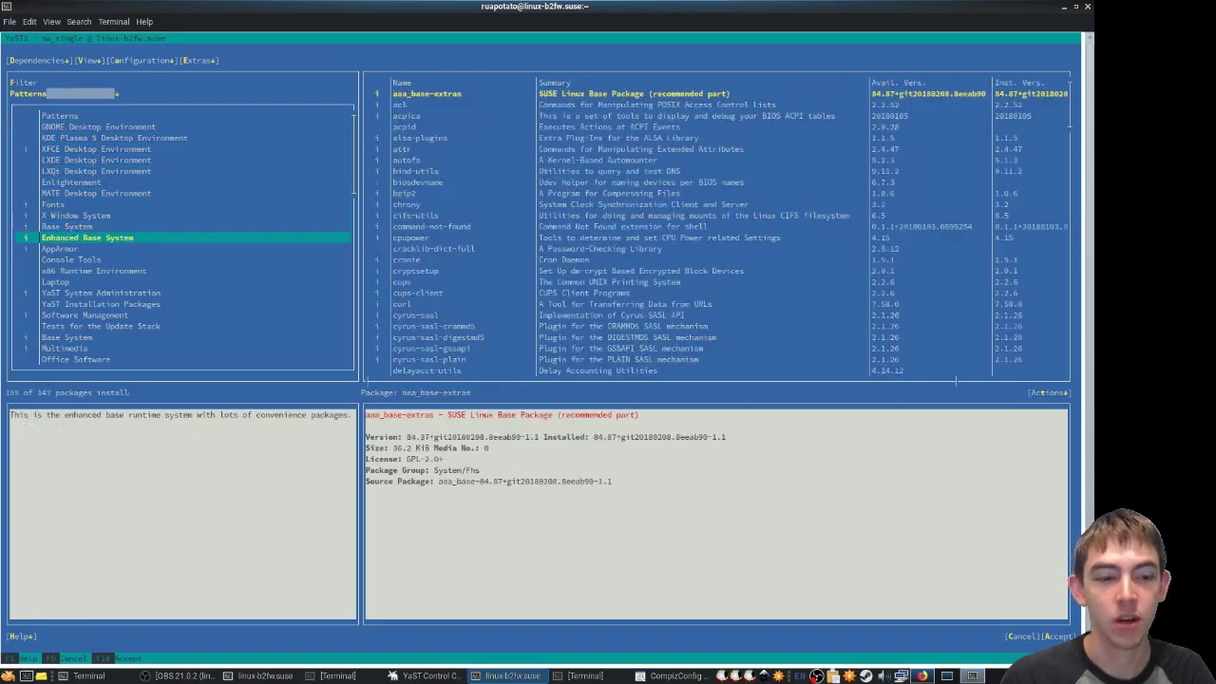
pyautogui.press('Up')
pyautogui.press('Up')
pyautogui.press('Up')
pyautogui.press('Up')
pyautogui.press('Up')
pyautogui.press('Up')
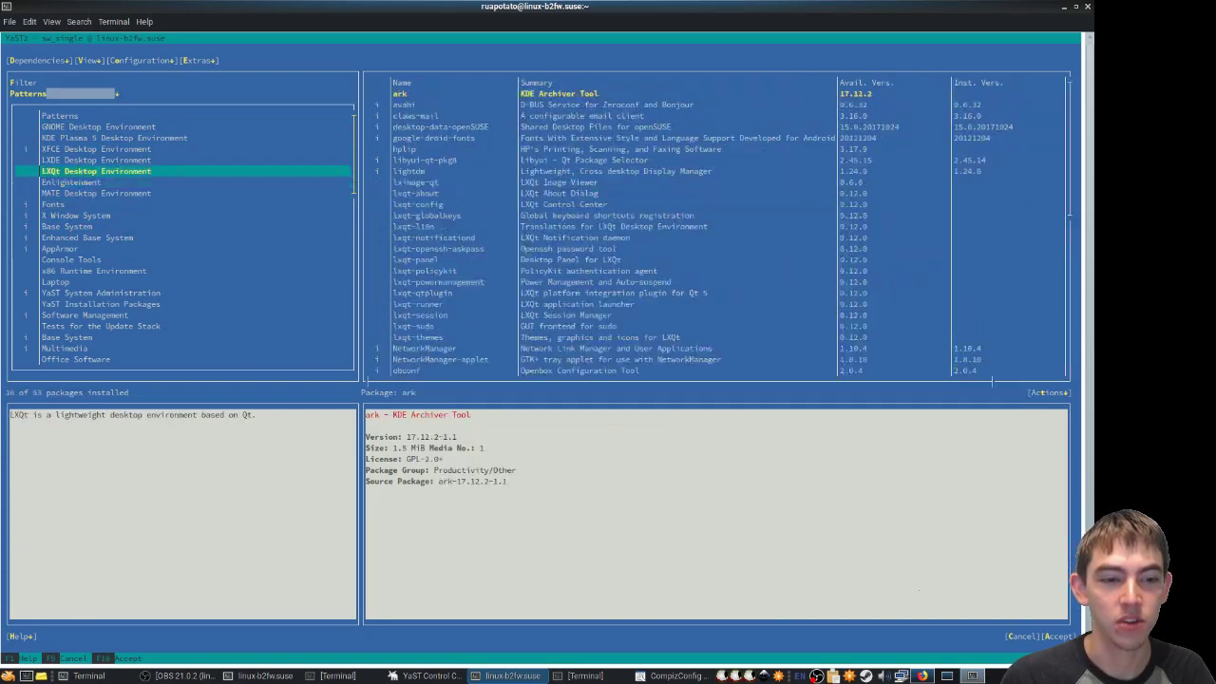
pyautogui.press('Down')
pyautogui.press('space')
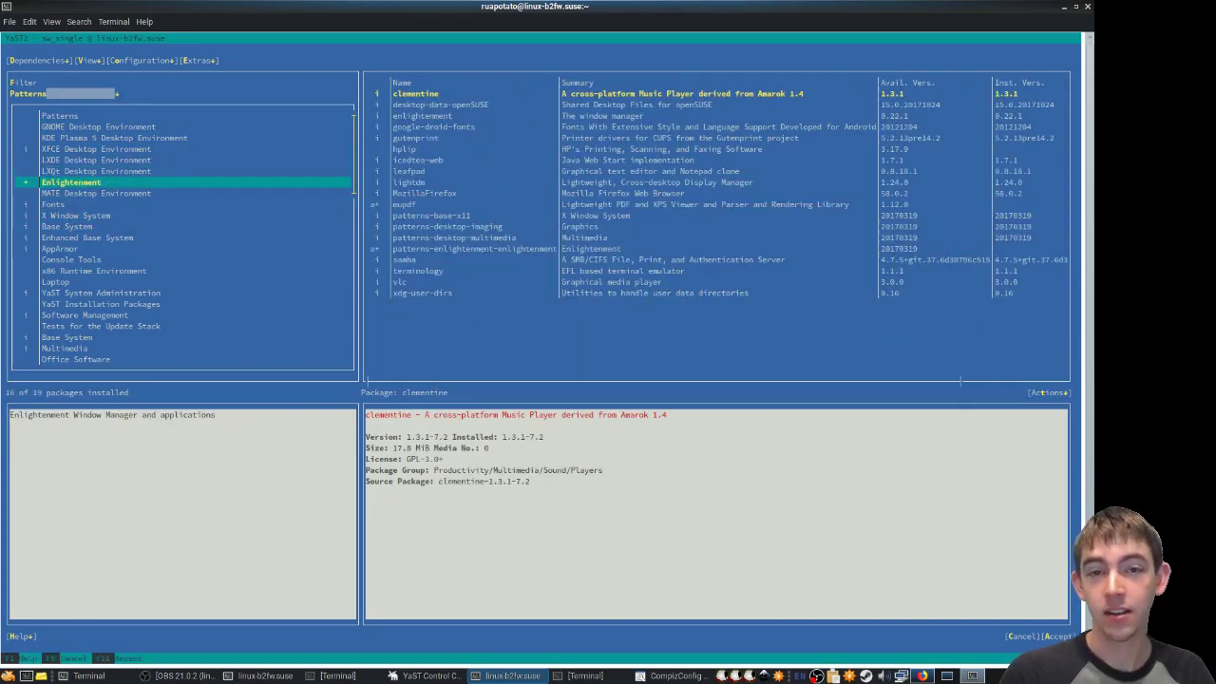
pyautogui.press('Tab')
pyautogui.press('Tab')
pyautogui.press('Tab')
pyautogui.press('Tab')
pyautogui.press('Tab')
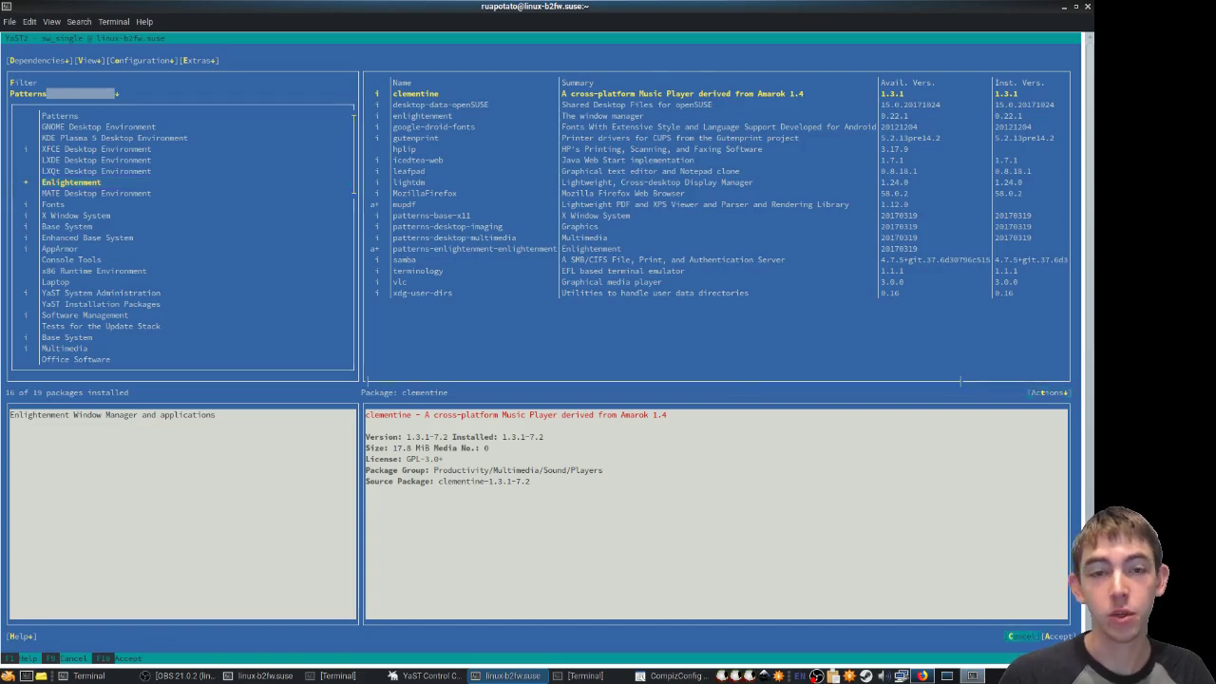
pyautogui.hotkey('shift', 'Tab')
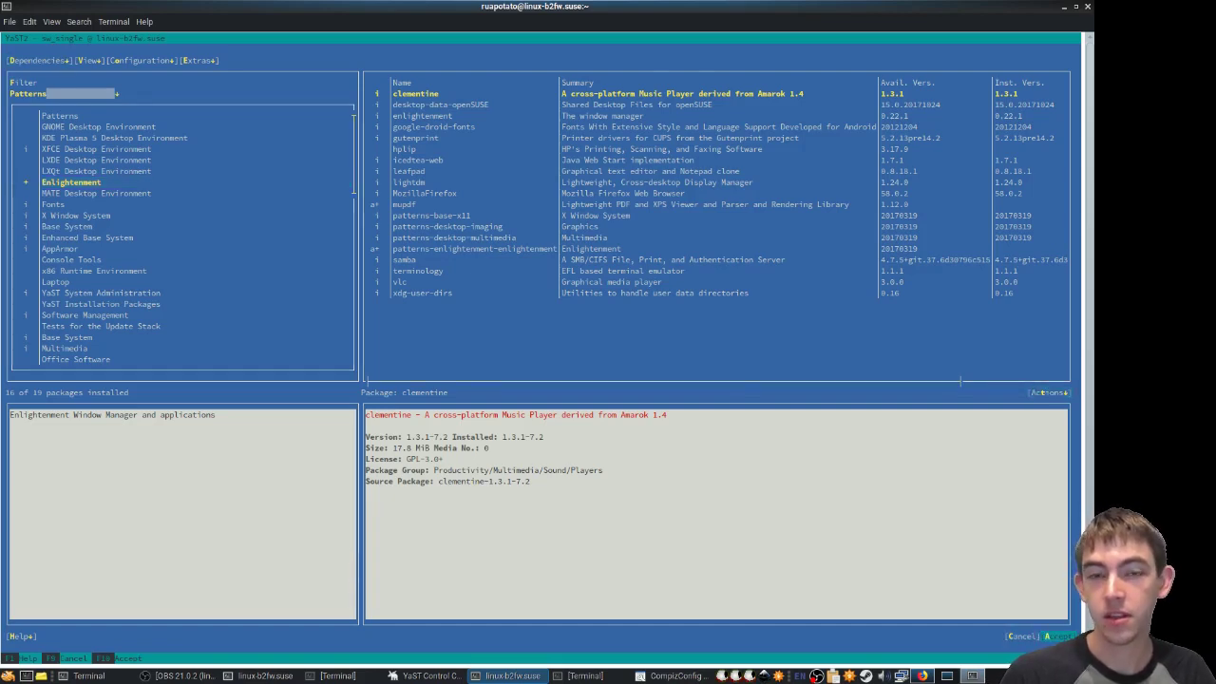
pyautogui.press('Tab')
pyautogui.press('Tab')
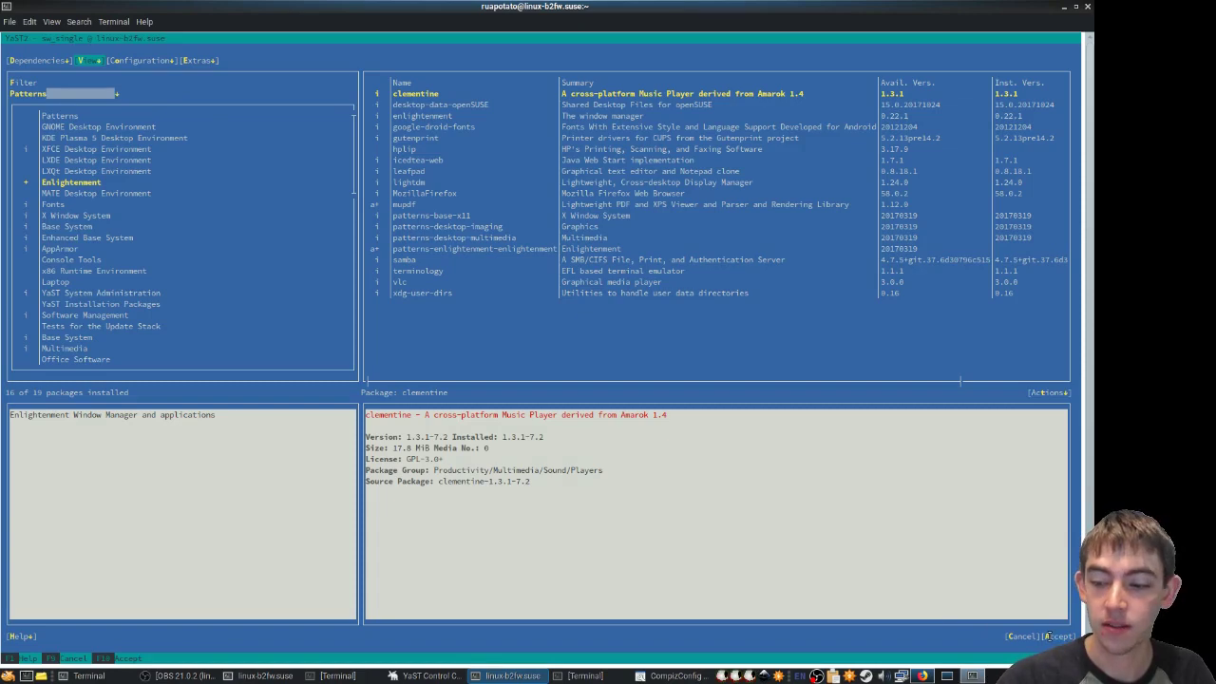
# Accept with F10 to list automatic changes: libjbig2dec0, mupdf and the Enlightenment pattern
pyautogui.click(1020, 637)
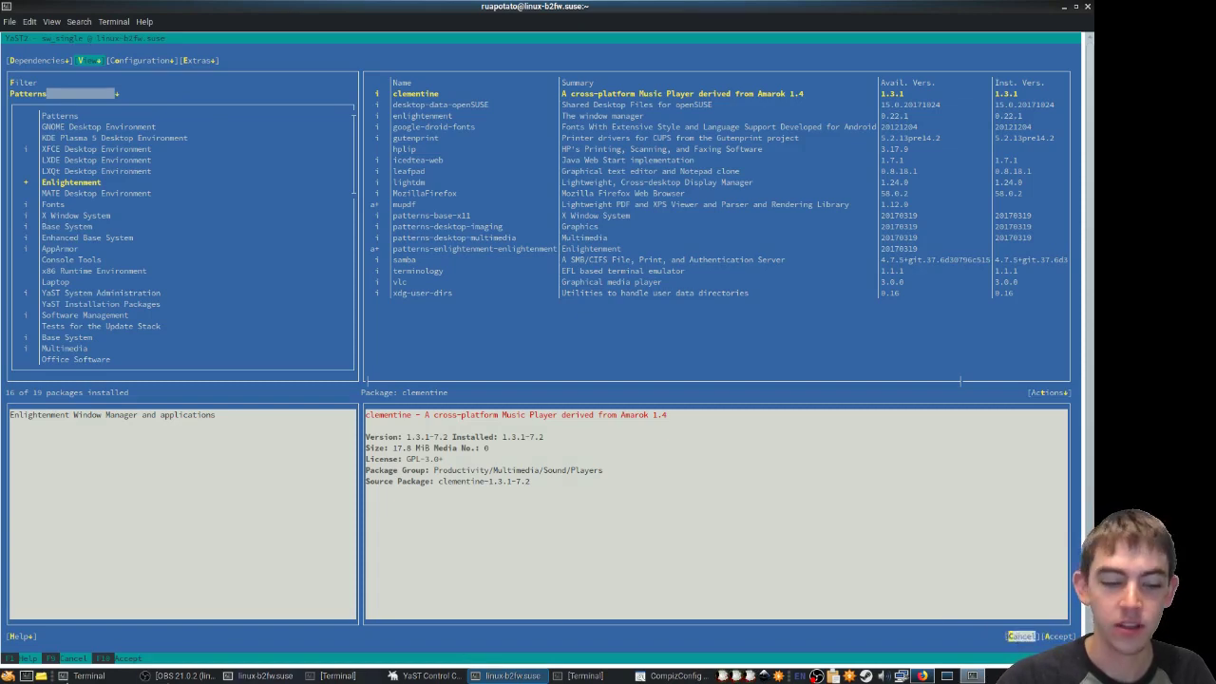
pyautogui.click(14, 647)
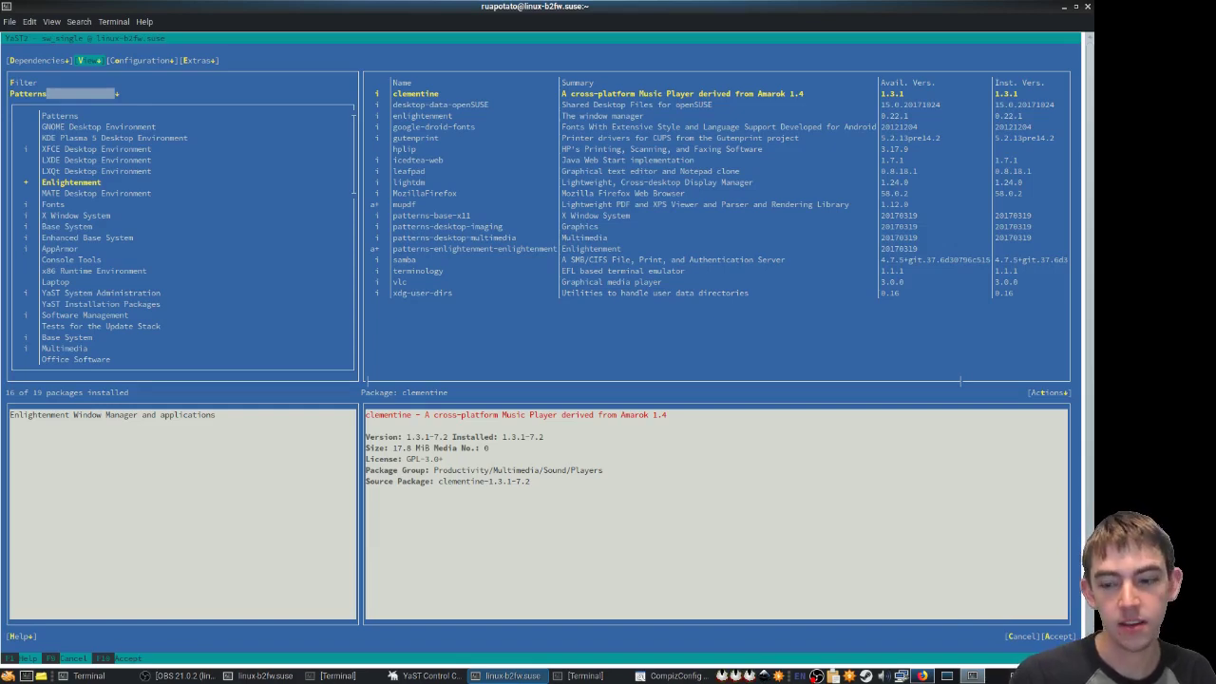
pyautogui.press('F10')
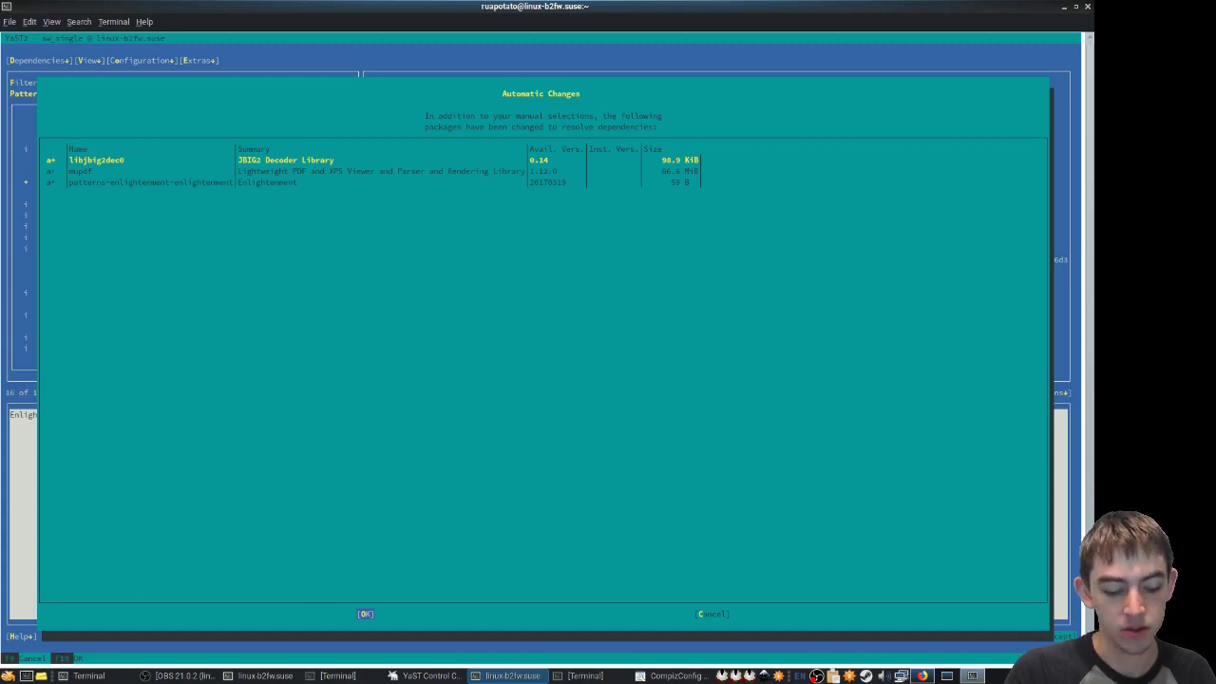
# Dismiss the changes list, cancel the software manager and confirm discarding the selection
pyautogui.press('Return')
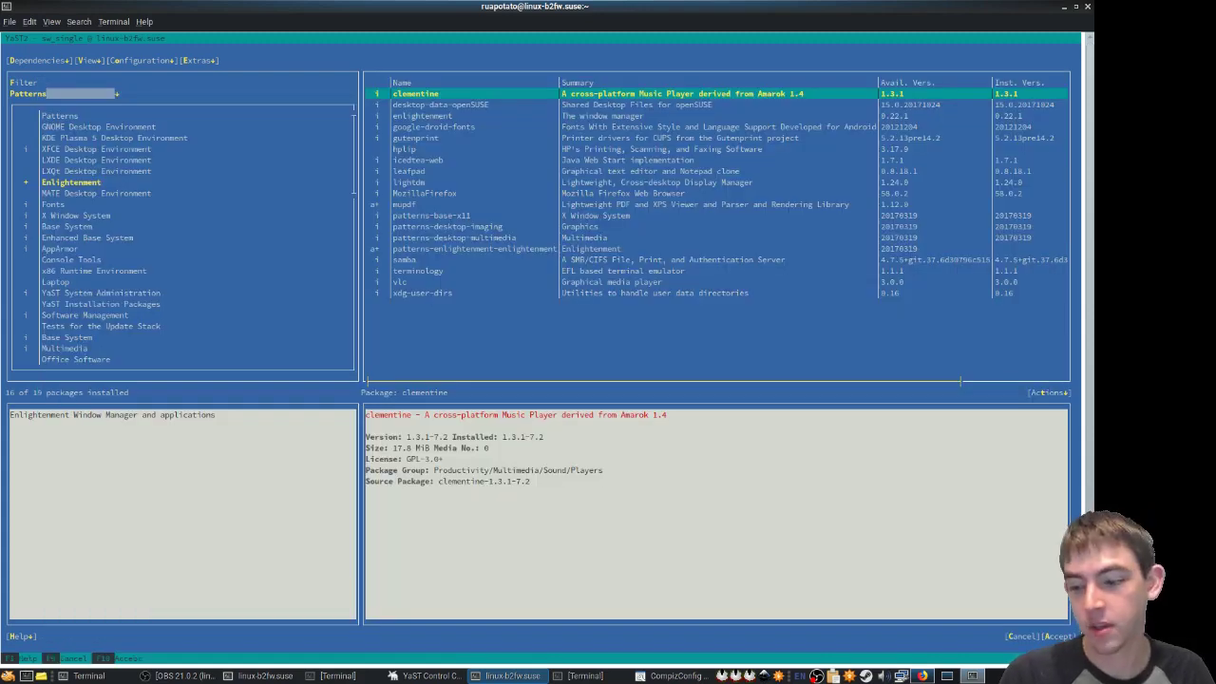
pyautogui.hotkey('alt', 'c')
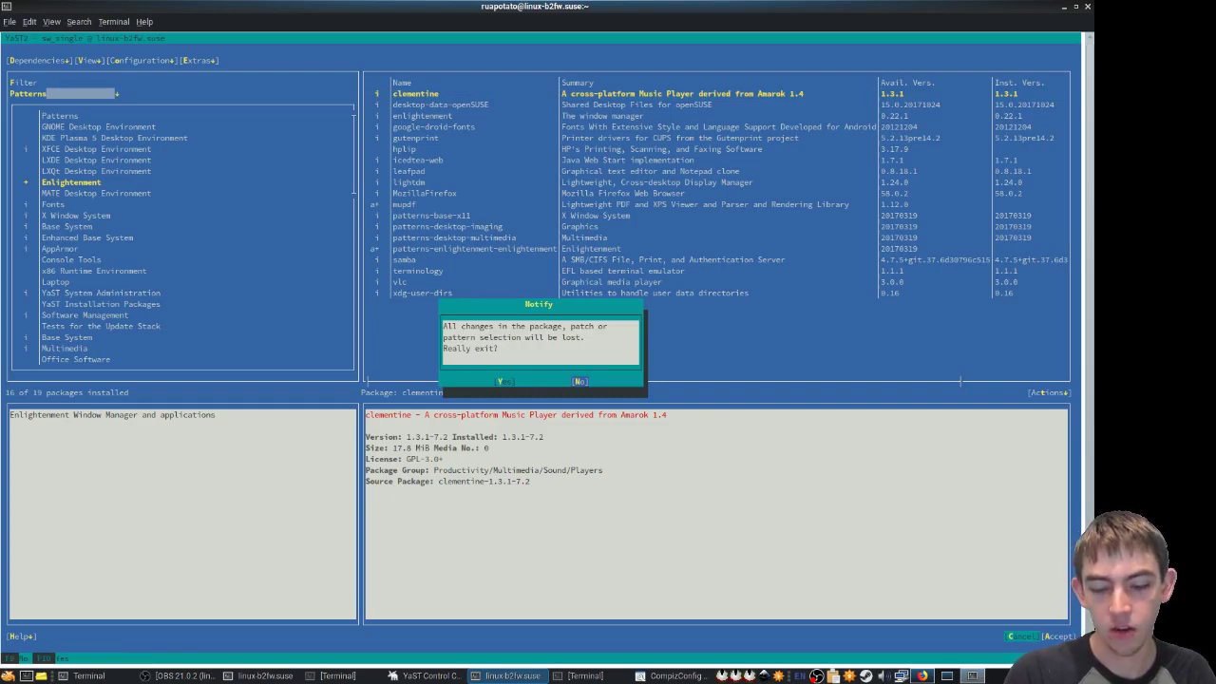
pyautogui.hotkey('alt', 'y')
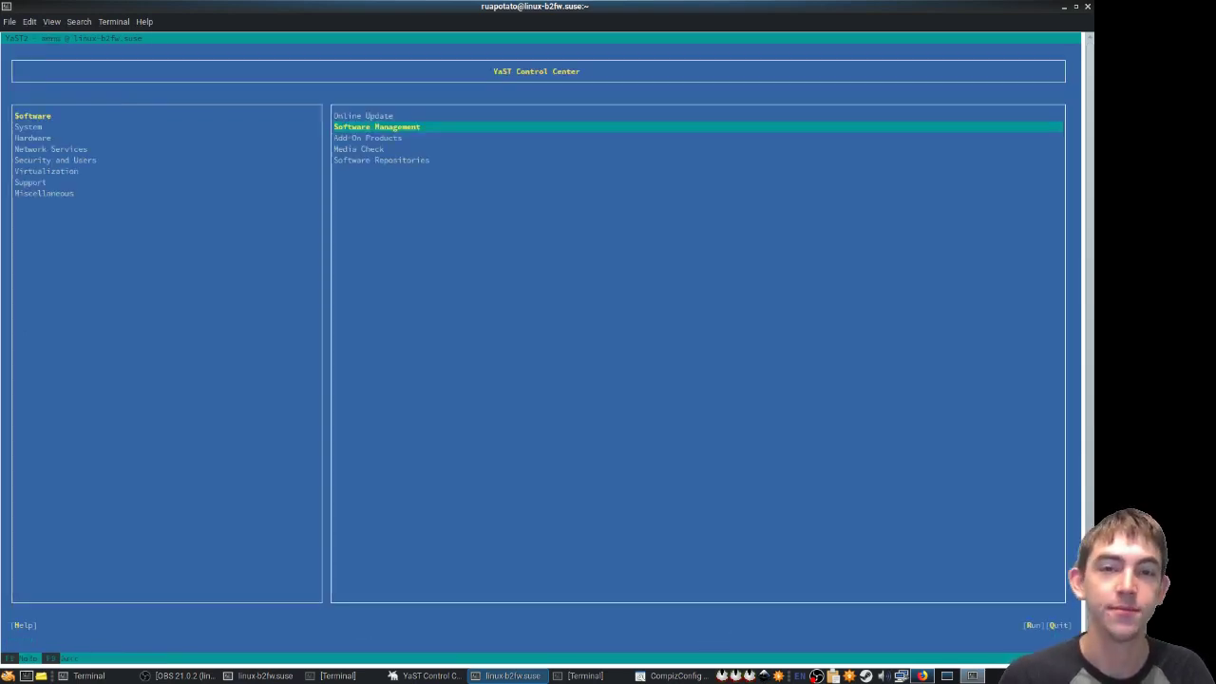